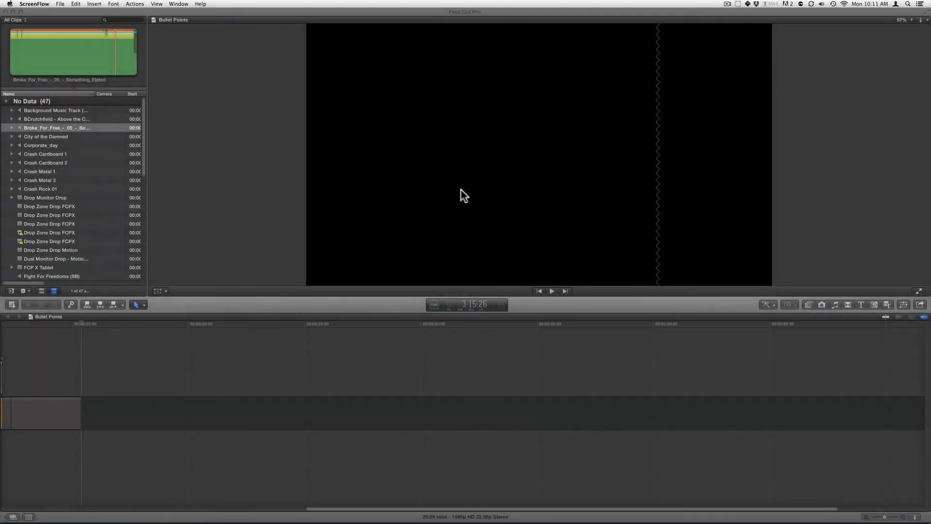
# - Show only the Motion Master Templates titles in the Titles browser
pyautogui.click(862, 304)
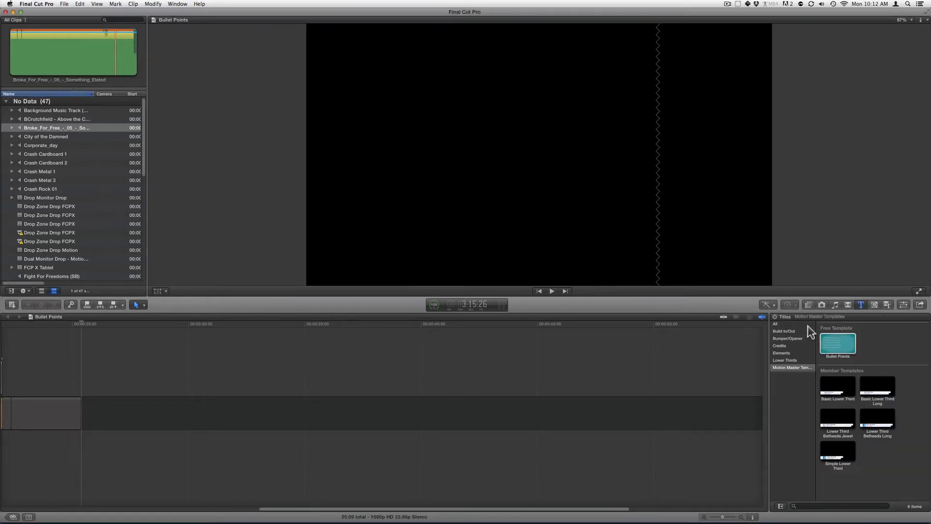
pyautogui.click(783, 323)
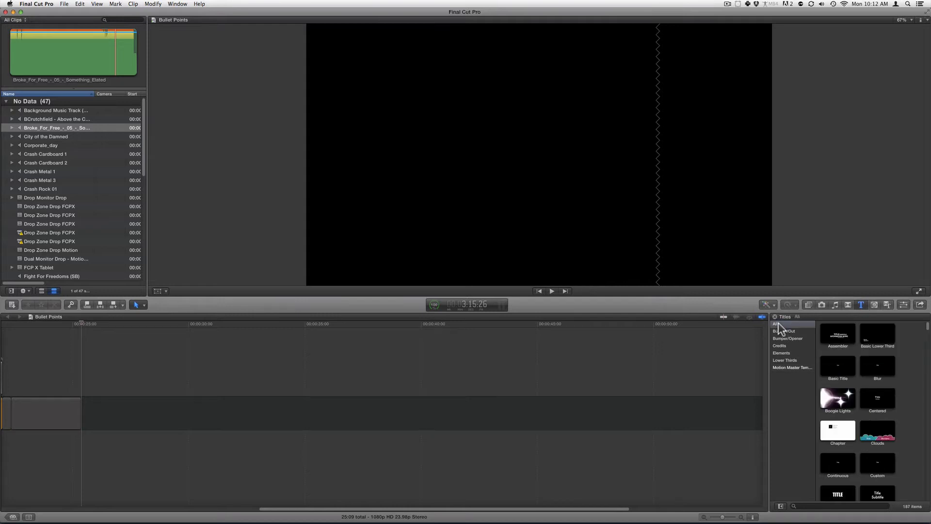
pyautogui.click(787, 367)
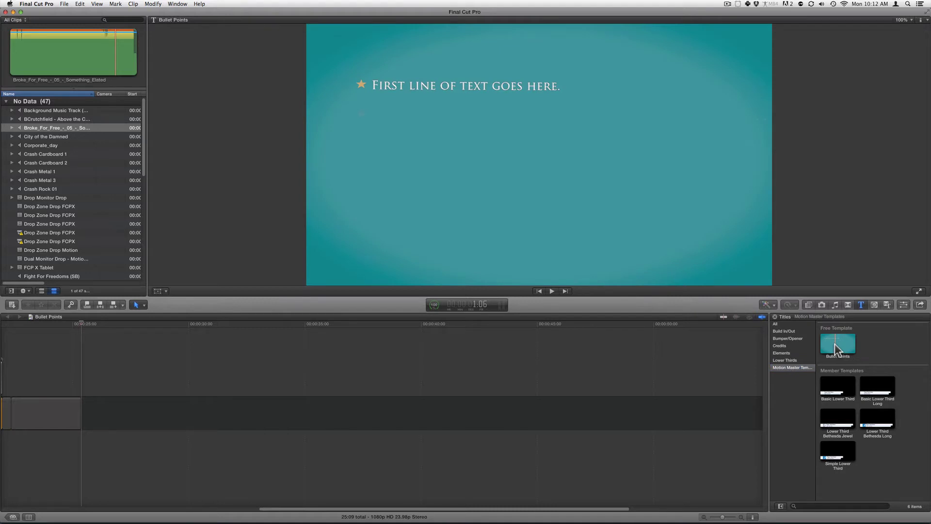
# - Add the Bullet Points title to the timeline and scrub to preview its lines animating in
pyautogui.moveTo(837, 348); pyautogui.dragTo(162, 416)
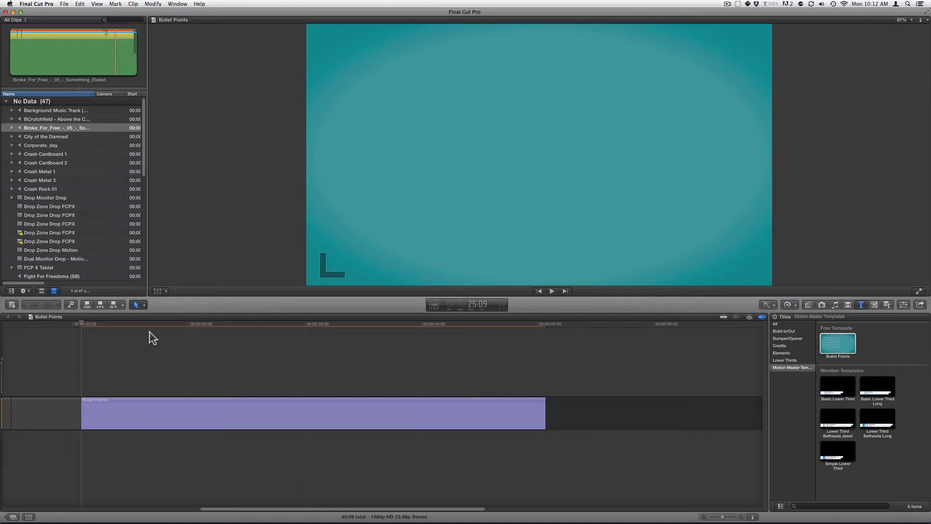
pyautogui.click(120, 401)
pyautogui.moveTo(100, 324); pyautogui.dragTo(118, 324)
pyautogui.click(743, 338)
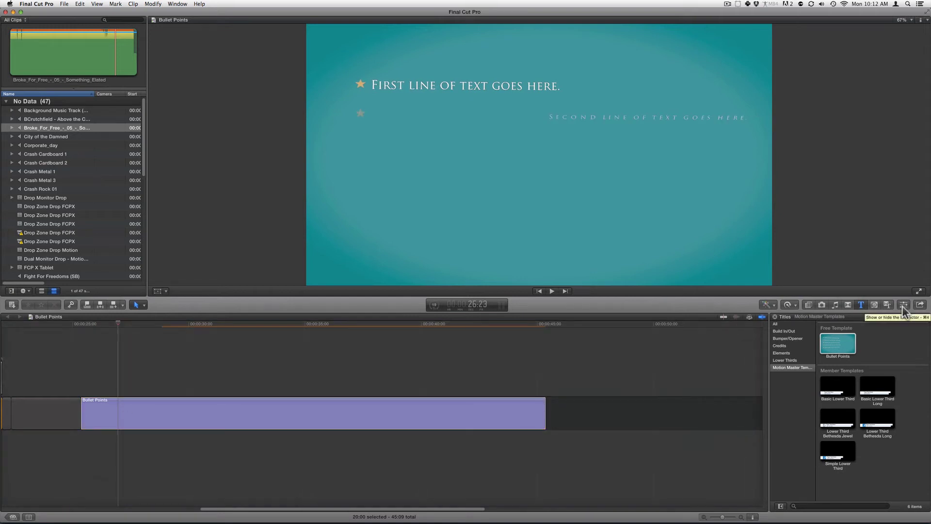
# - Show the title's published parameters in the Inspector and hide the Titles browser
pyautogui.click(904, 304)
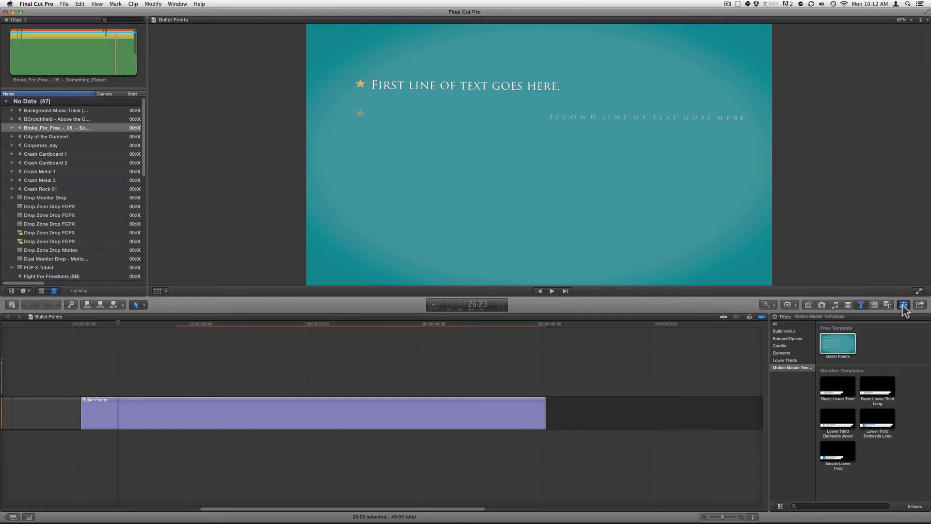
pyautogui.click(861, 306)
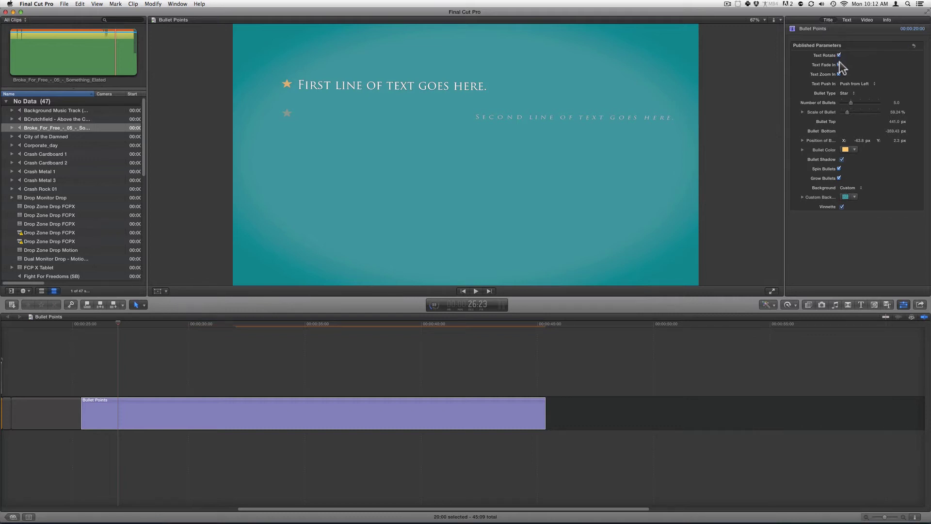
pyautogui.moveTo(584, 119)
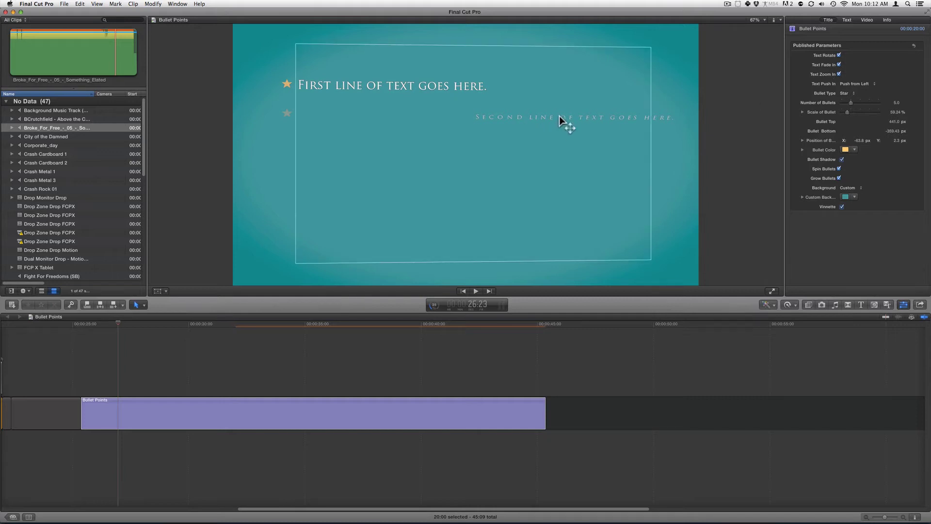
# - Compare text animations: toggle Text Fade In and Zoom In, and switch off Text Rotate
pyautogui.click(839, 65)
pyautogui.click(839, 74)
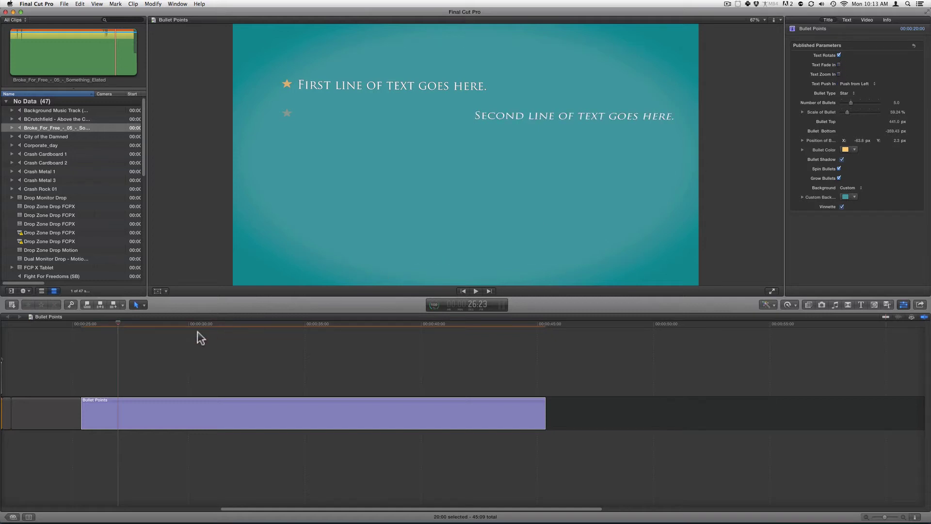
pyautogui.moveTo(105, 324); pyautogui.dragTo(116, 322)
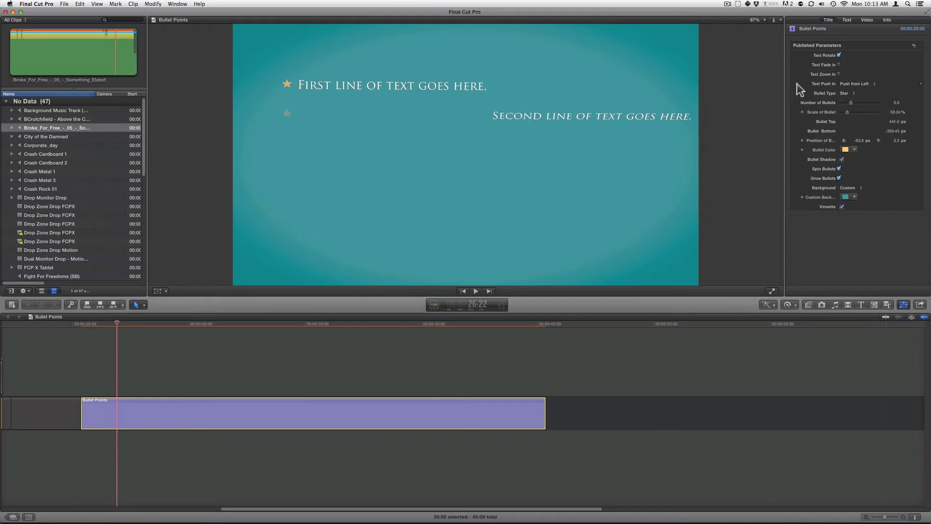
pyautogui.click(838, 65)
pyautogui.click(838, 55)
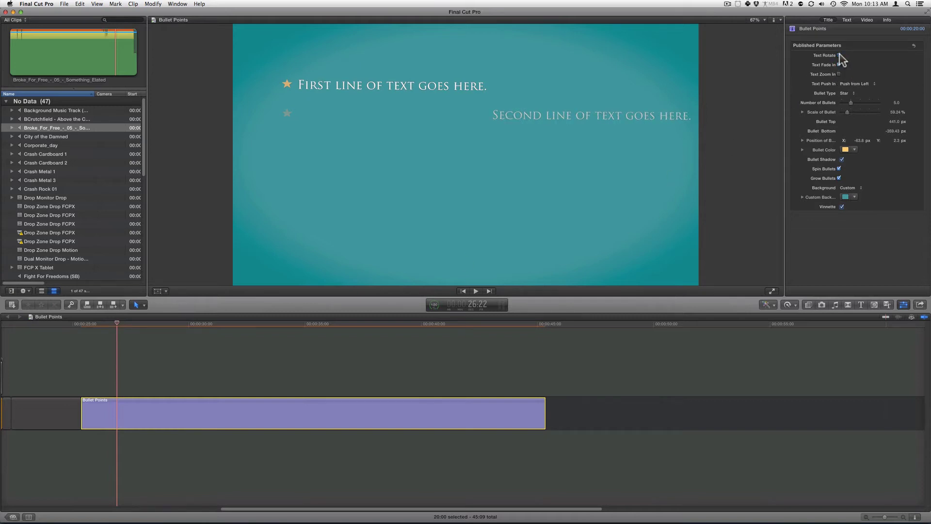
pyautogui.moveTo(112, 323); pyautogui.dragTo(118, 322)
# - Leave Text Zoom In on with Fade In off, previewing the second and third lines
pyautogui.click(839, 75)
pyautogui.click(838, 64)
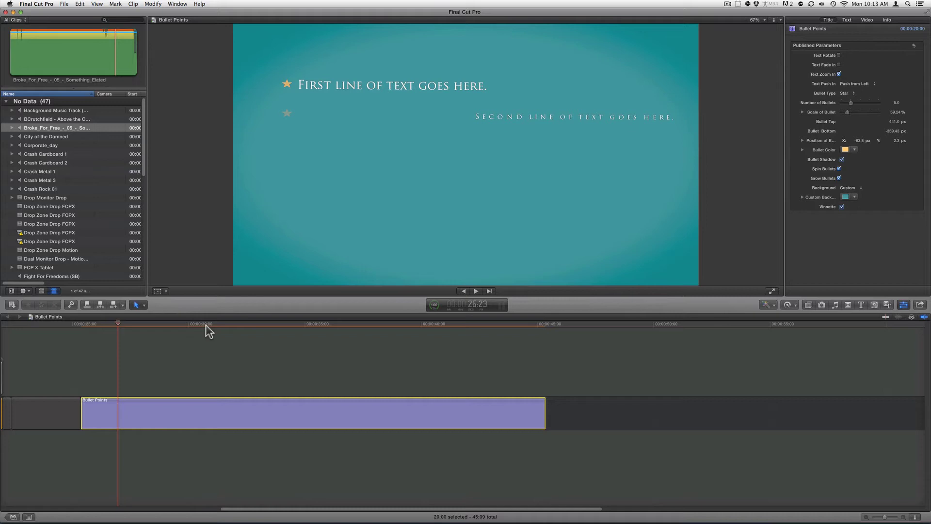
pyautogui.moveTo(122, 322); pyautogui.dragTo(130, 324)
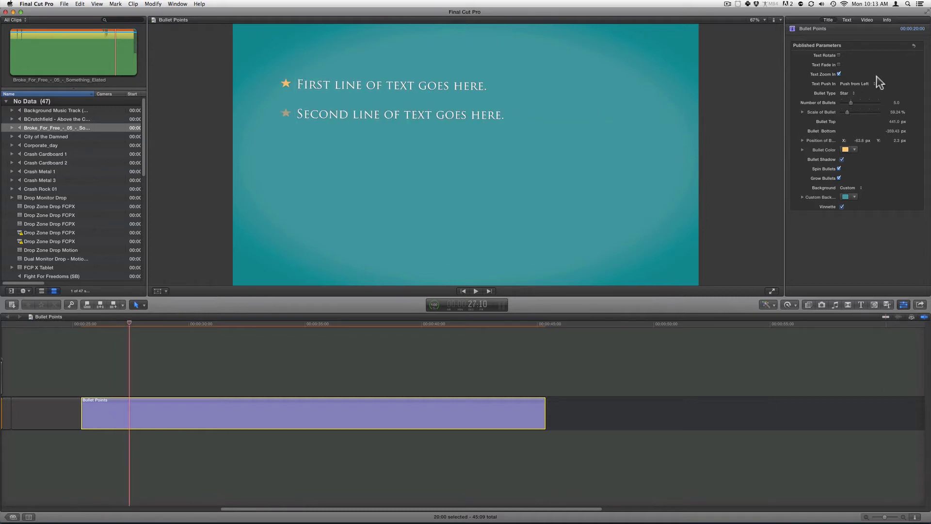
pyautogui.click(846, 83)
pyautogui.click(126, 322)
pyautogui.moveTo(127, 322); pyautogui.dragTo(137, 323)
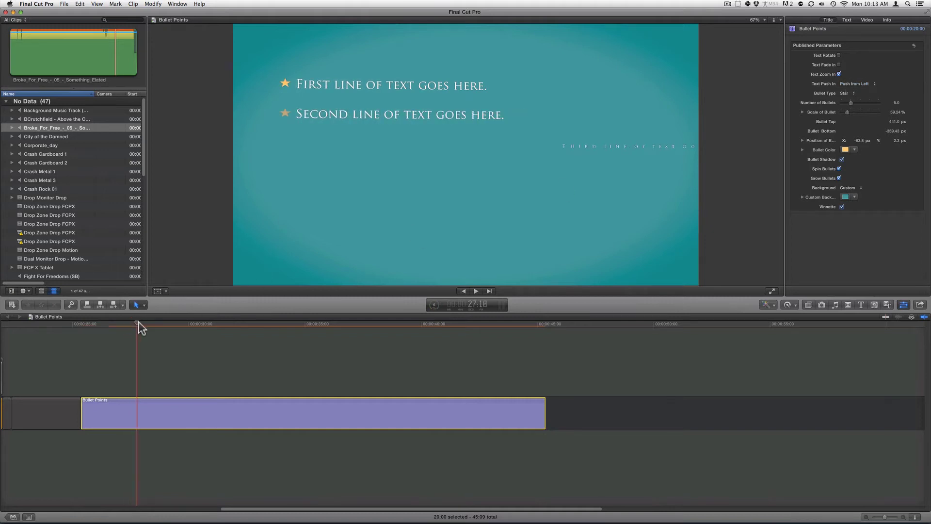
# - Set Text Push In to No Push and preview the third and fourth lines appearing
pyautogui.click(849, 84)
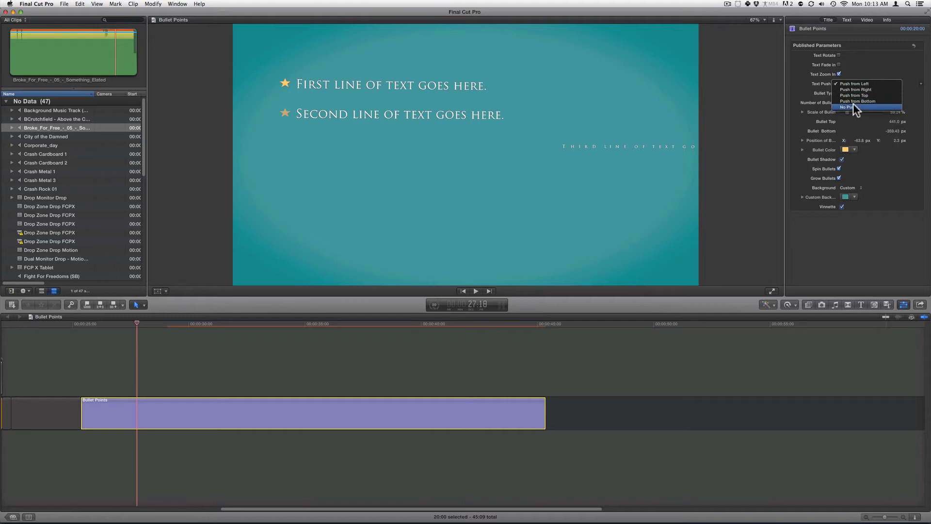
pyautogui.click(853, 103)
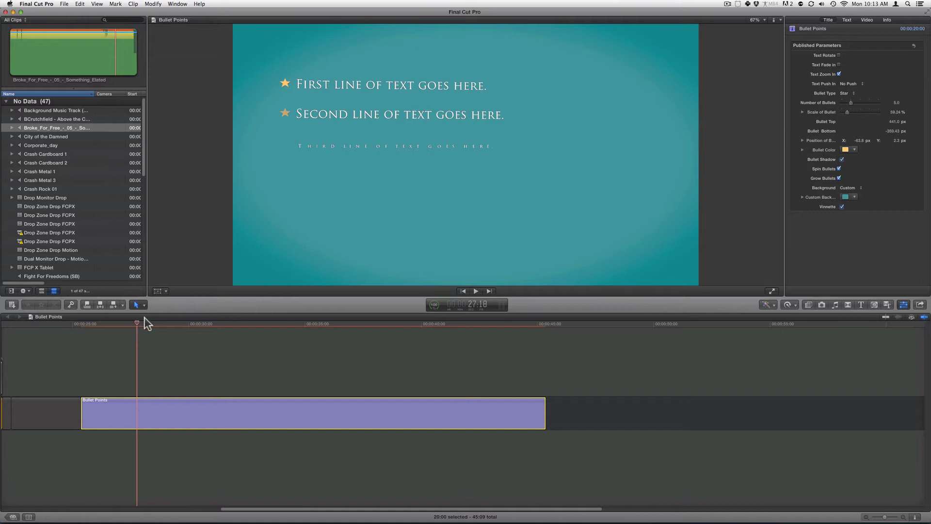
pyautogui.moveTo(137, 322); pyautogui.dragTo(166, 322)
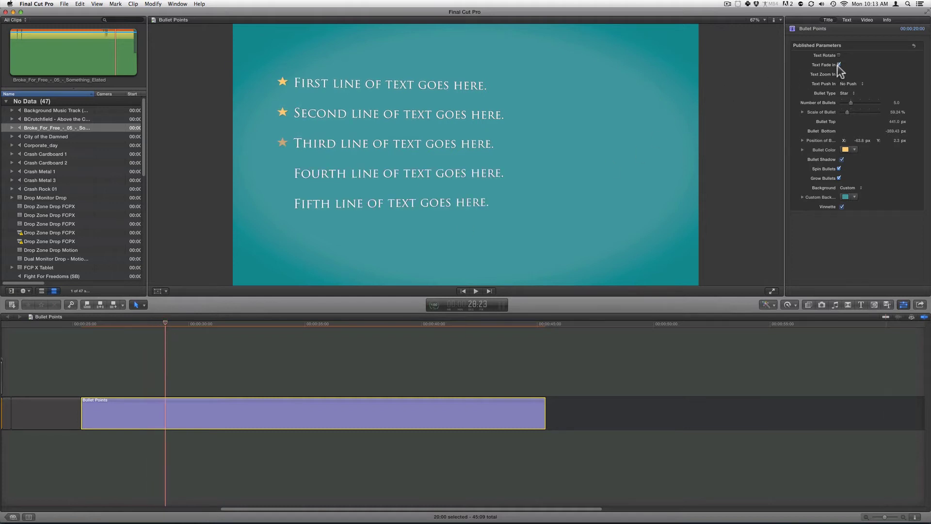
pyautogui.moveTo(164, 322)
pyautogui.mouseDown()
pyautogui.moveTo(149, 323)
pyautogui.moveTo(165, 323)
pyautogui.mouseUp()
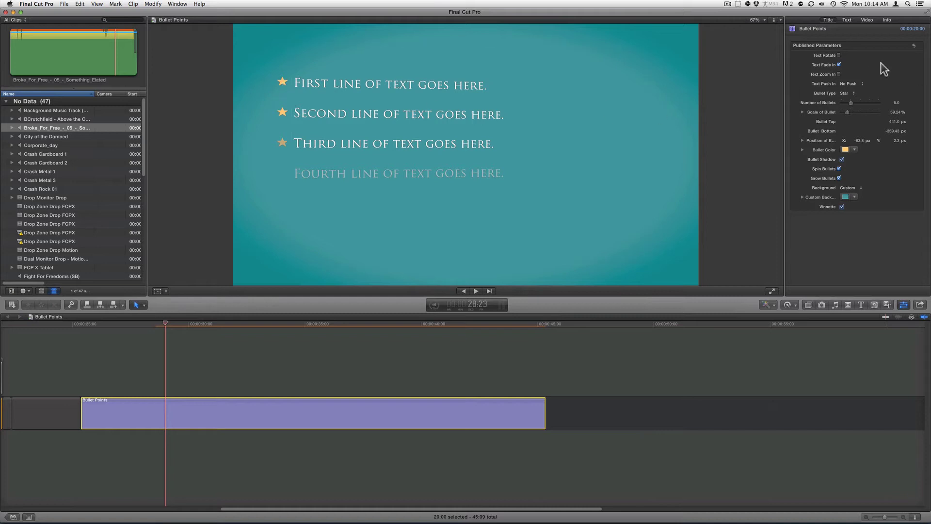
# - Try circled check marks, check marks, stars, dashes and arrows as the bullet shape
pyautogui.click(851, 93)
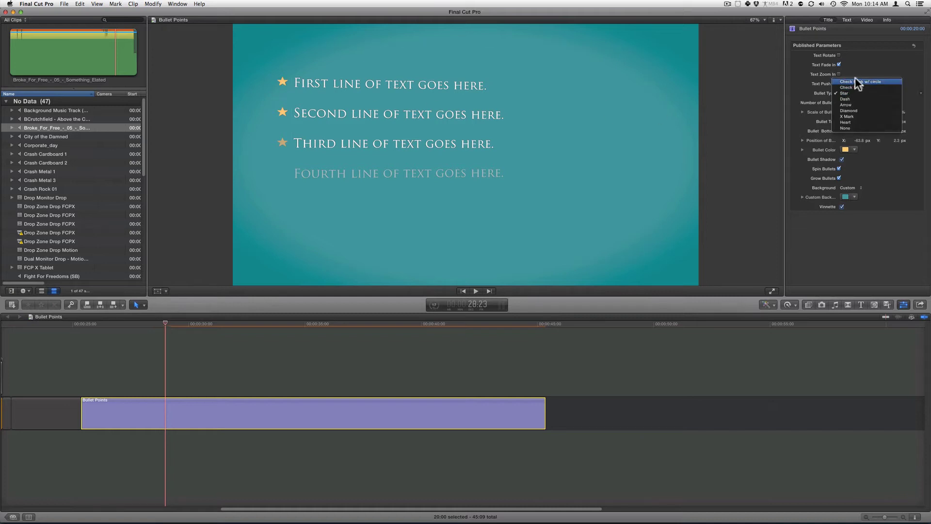
pyautogui.click(855, 83)
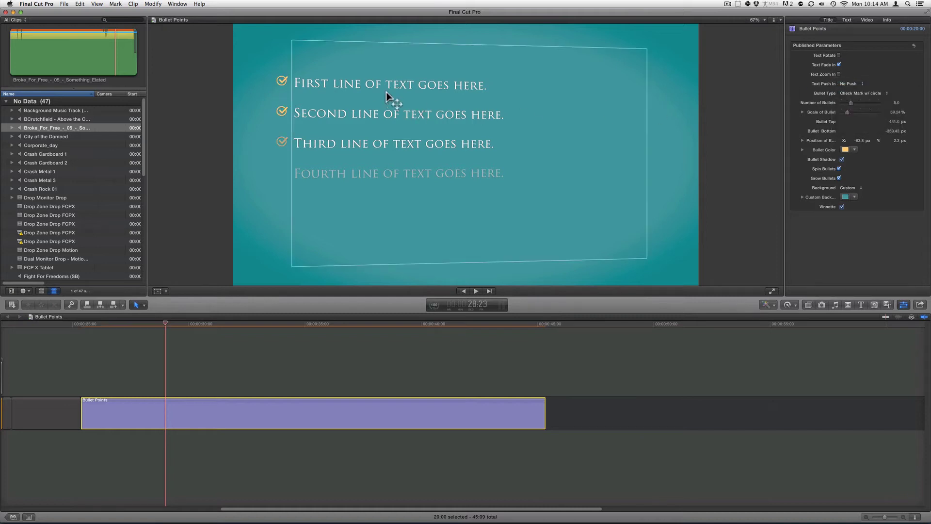
pyautogui.click(876, 94)
pyautogui.click(868, 100)
pyautogui.click(865, 95)
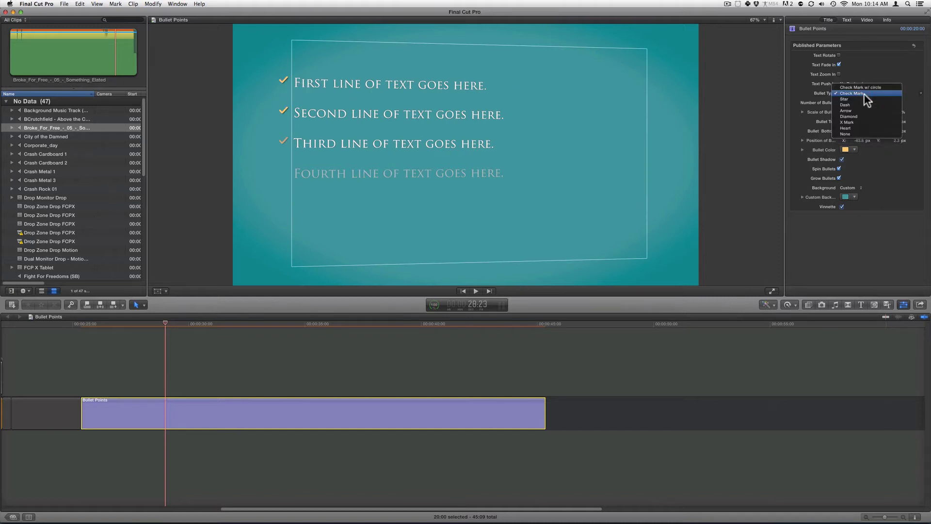
pyautogui.click(860, 100)
pyautogui.click(853, 92)
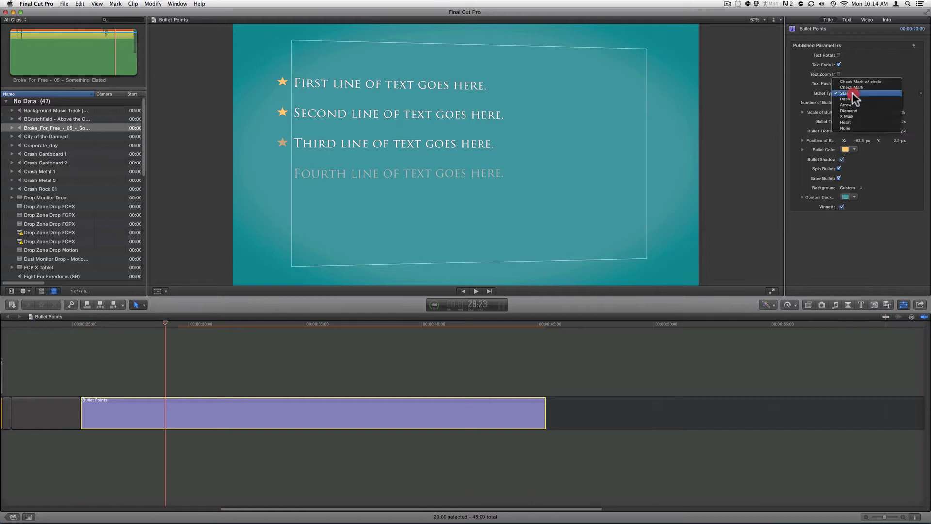
pyautogui.click(851, 99)
pyautogui.click(853, 92)
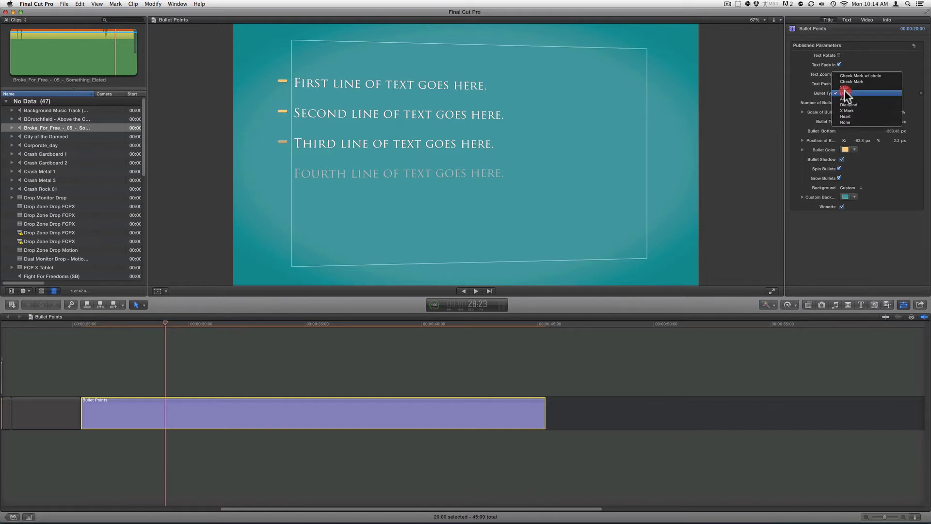
pyautogui.click(846, 96)
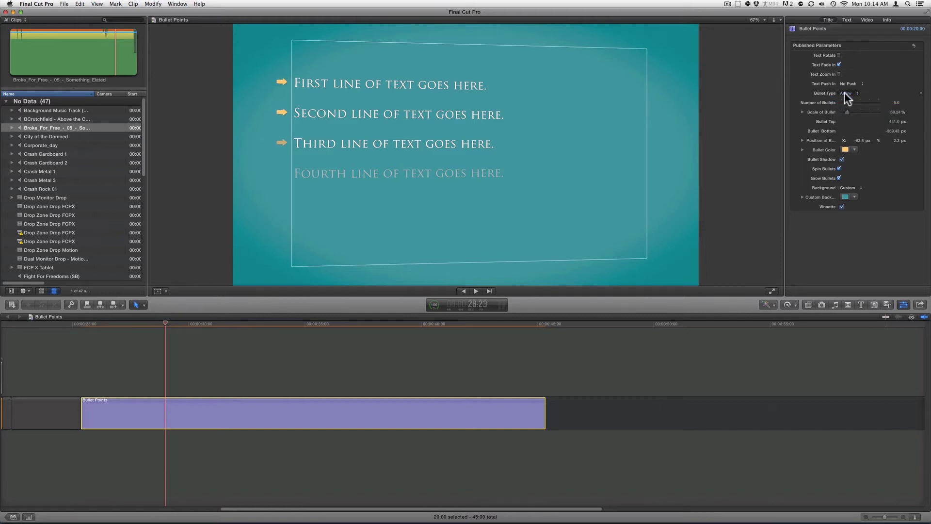
# - Try diamonds, X marks, hearts and no bullets, then settle on arrows and preview lines four and five
pyautogui.click(847, 94)
pyautogui.click(845, 98)
pyautogui.click(848, 94)
pyautogui.click(848, 99)
pyautogui.click(848, 96)
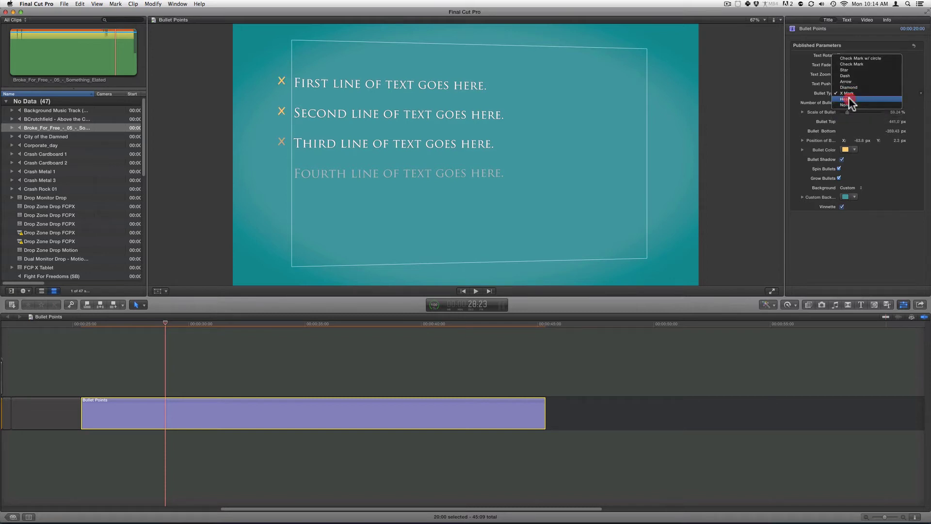
pyautogui.click(849, 97)
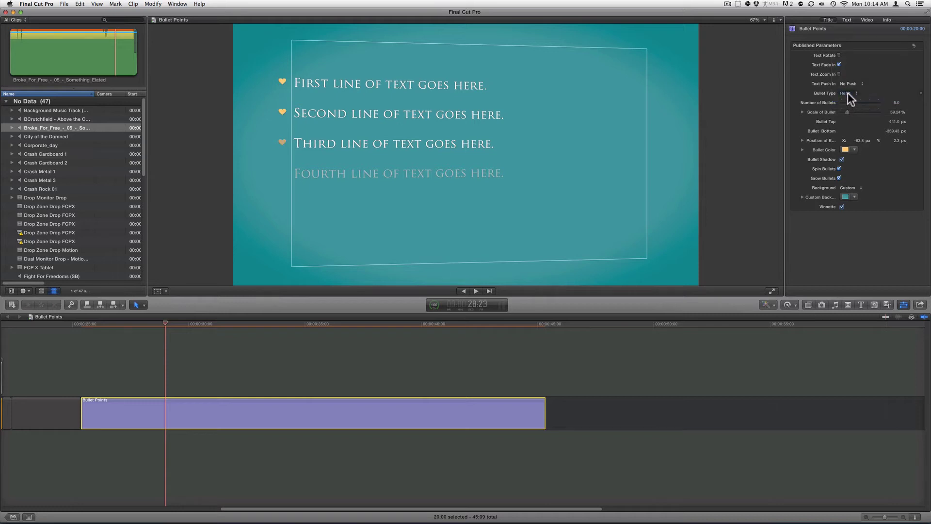
pyautogui.click(848, 93)
pyautogui.click(847, 98)
pyautogui.click(847, 92)
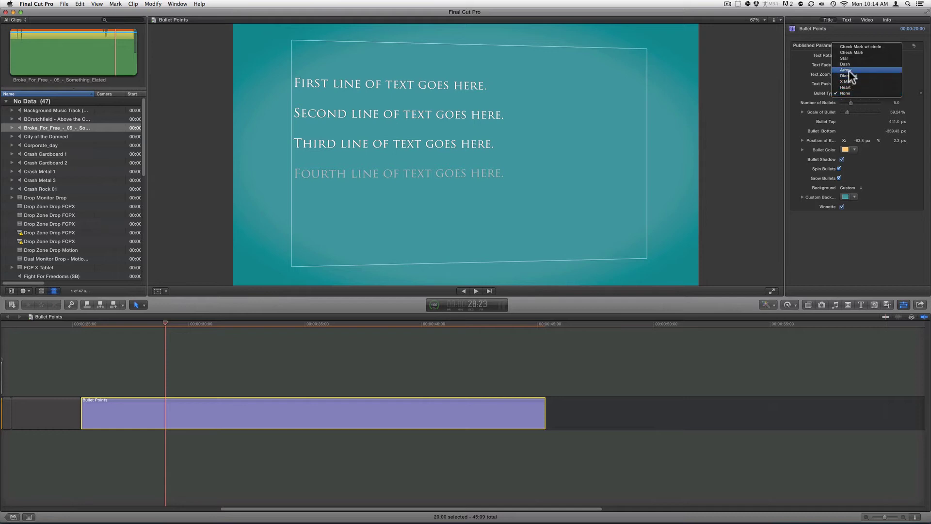
pyautogui.click(849, 70)
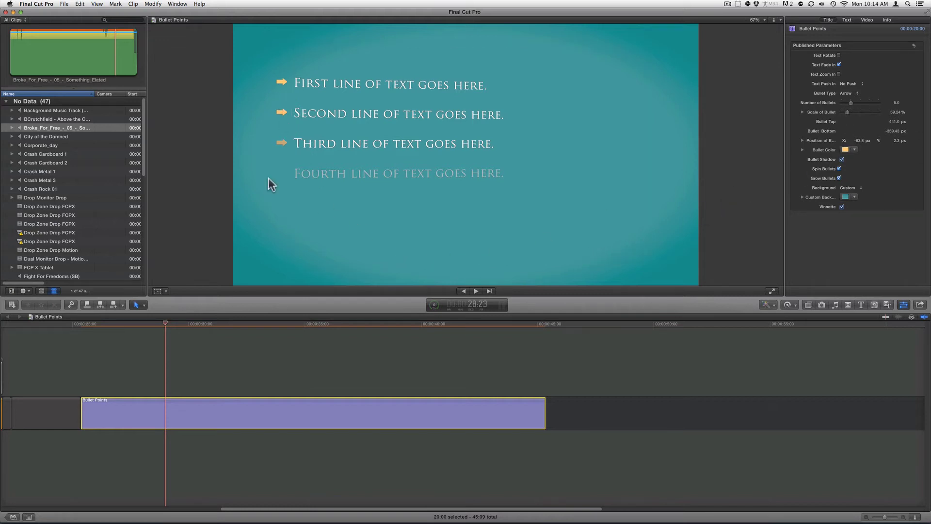
pyautogui.moveTo(210, 323); pyautogui.dragTo(238, 323)
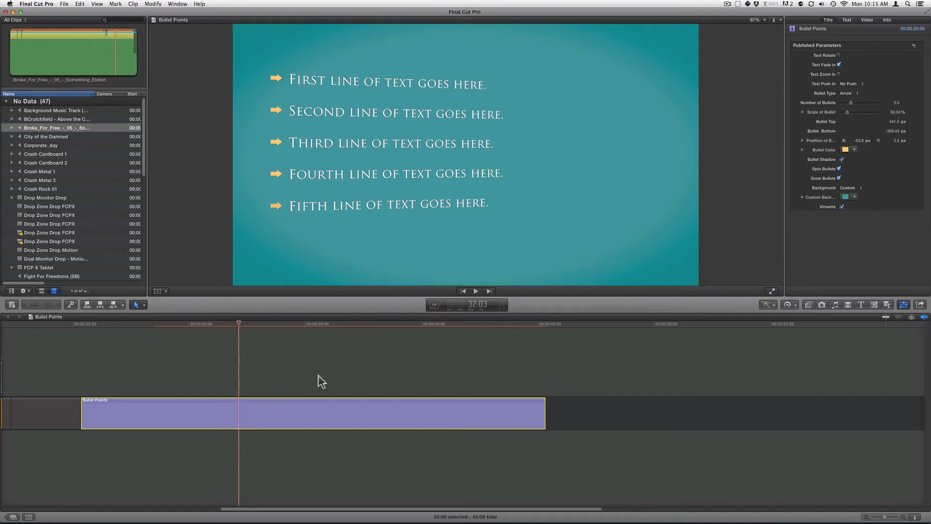
# - Add a sixth line by duplicating the fifth line and changing 'Fifth' to 'Sixth'
pyautogui.click(847, 21)
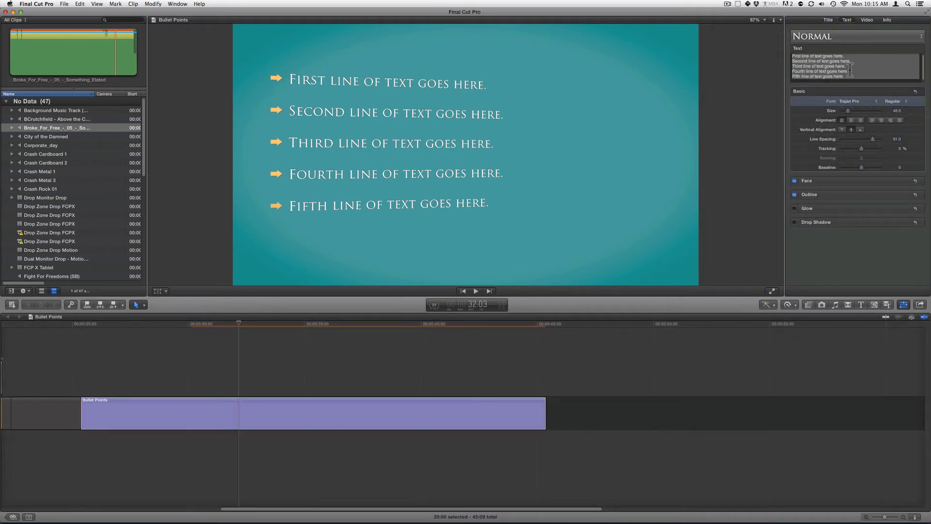
pyautogui.tripleClick(801, 72)
pyautogui.tripleClick(781, 76)
pyautogui.press('super+c')
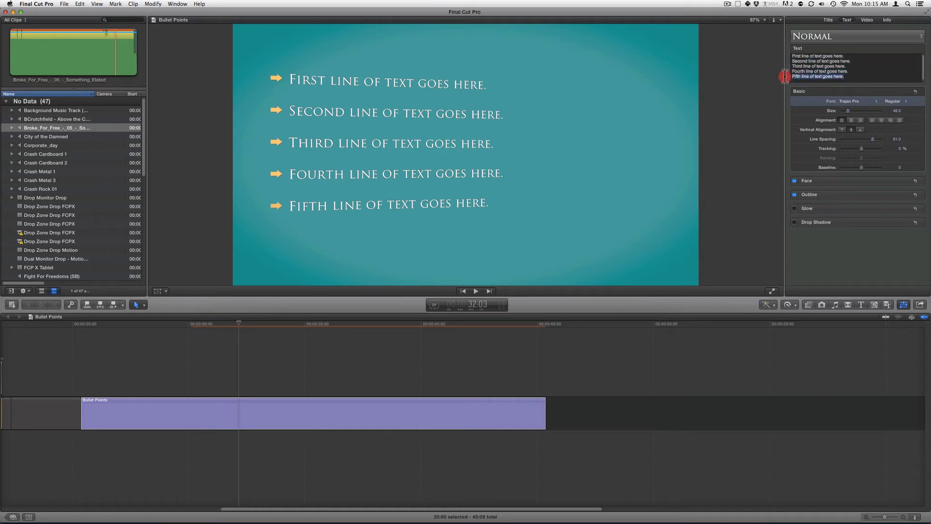
pyautogui.click(846, 76)
pyautogui.press('Return')
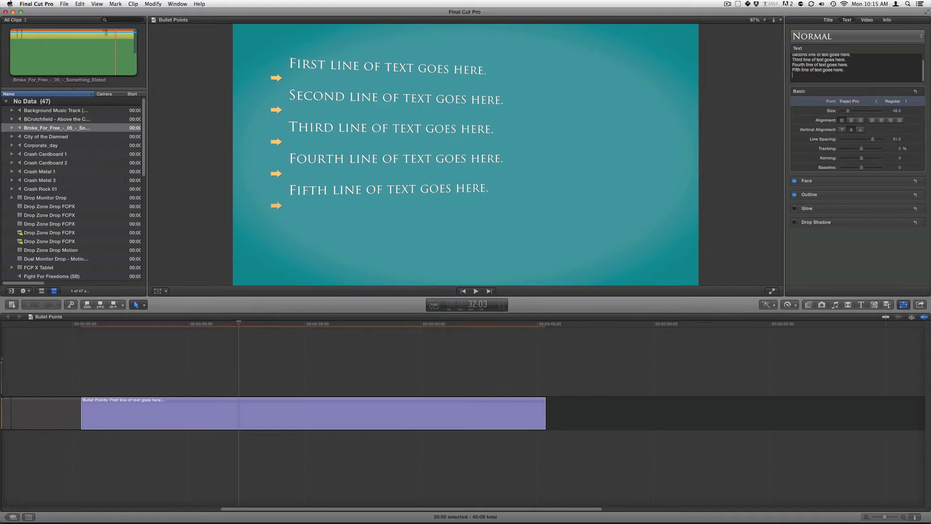
pyautogui.press('super+v')
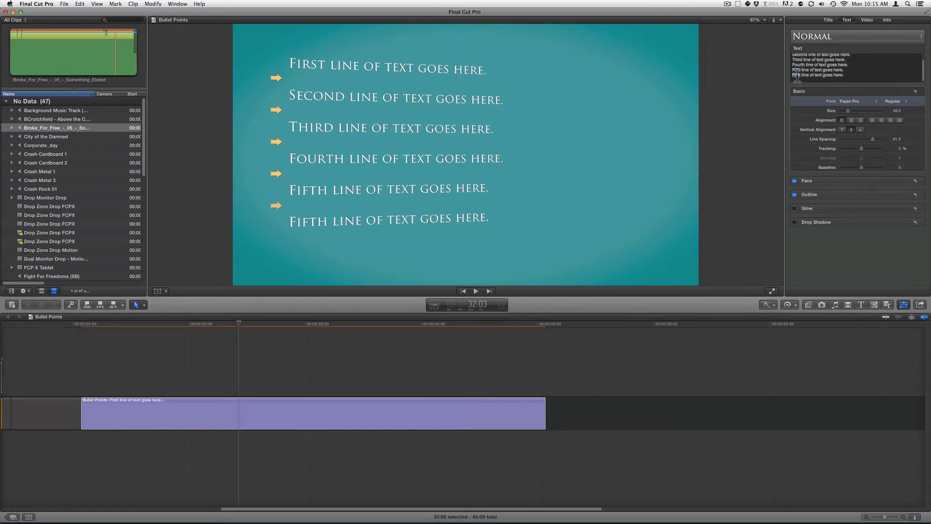
pyautogui.doubleClick(797, 75)
pyautogui.write('Six')
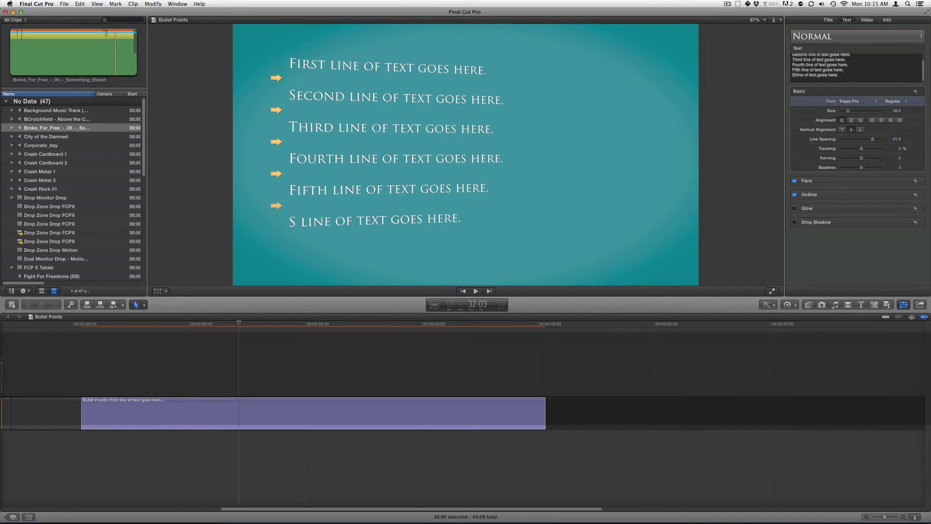
pyautogui.write('th')
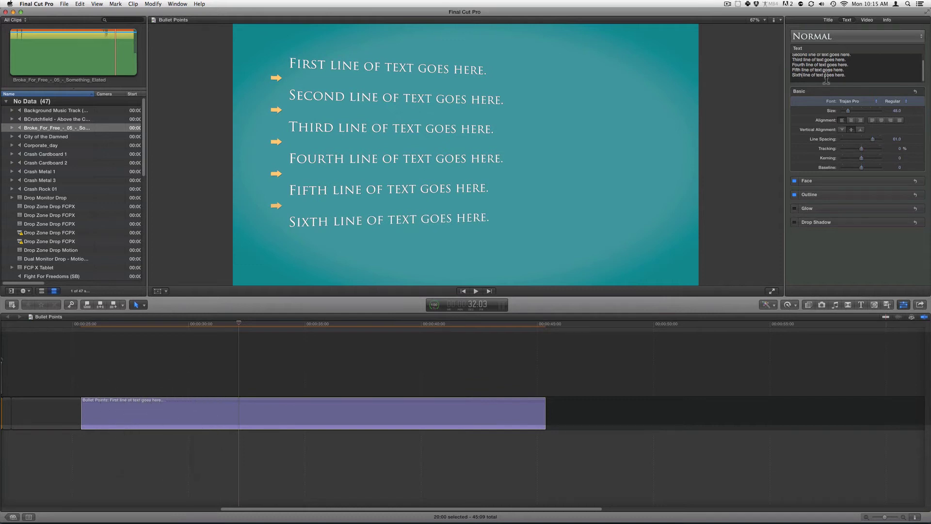
# - Duplicate the sixth line as a seventh reading 'Seventh line of text goes here.'
pyautogui.moveTo(857, 76); pyautogui.dragTo(791, 77)
pyautogui.press('super+c')
pyautogui.click(858, 76)
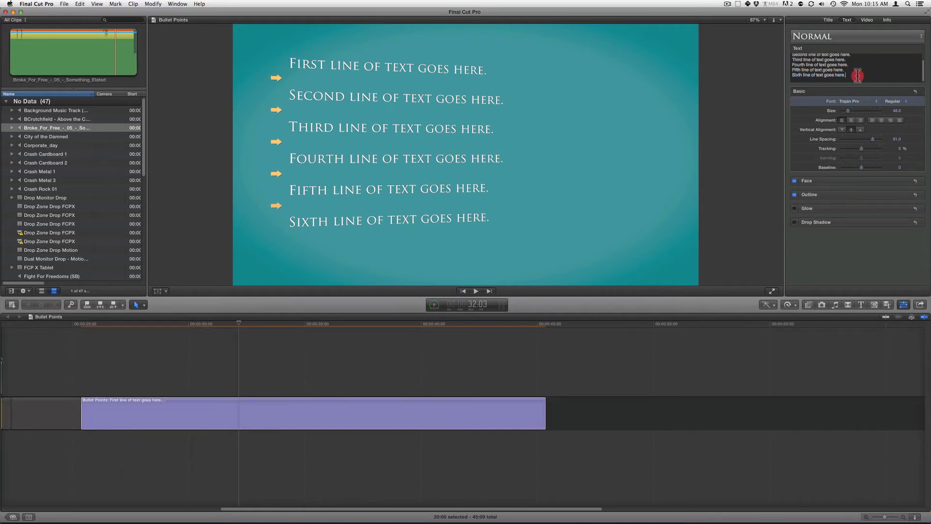
pyautogui.press('Return')
pyautogui.press('super+v')
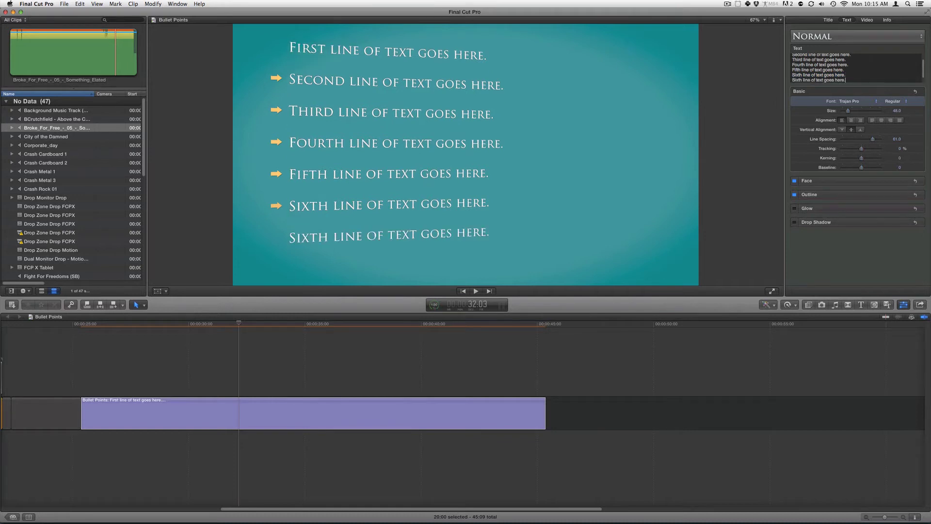
pyautogui.doubleClick(798, 80)
pyautogui.write('Sev')
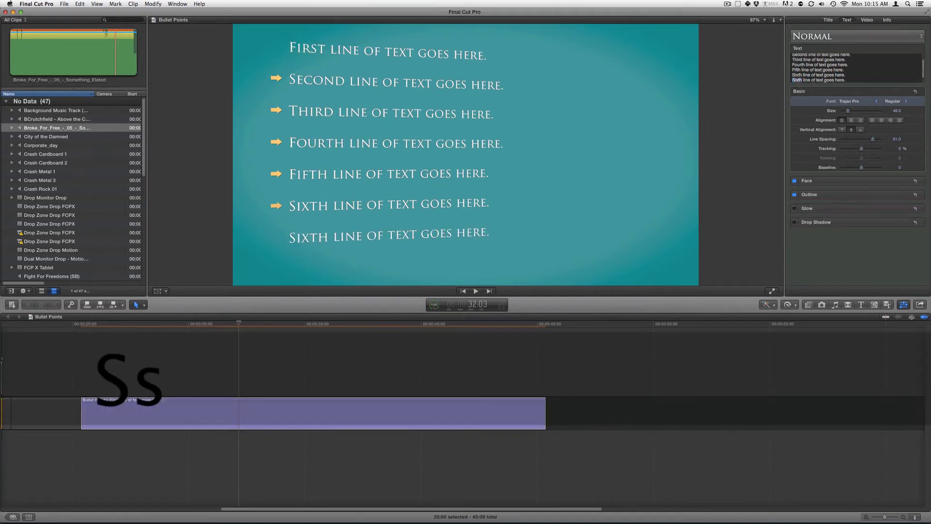
pyautogui.write('enth')
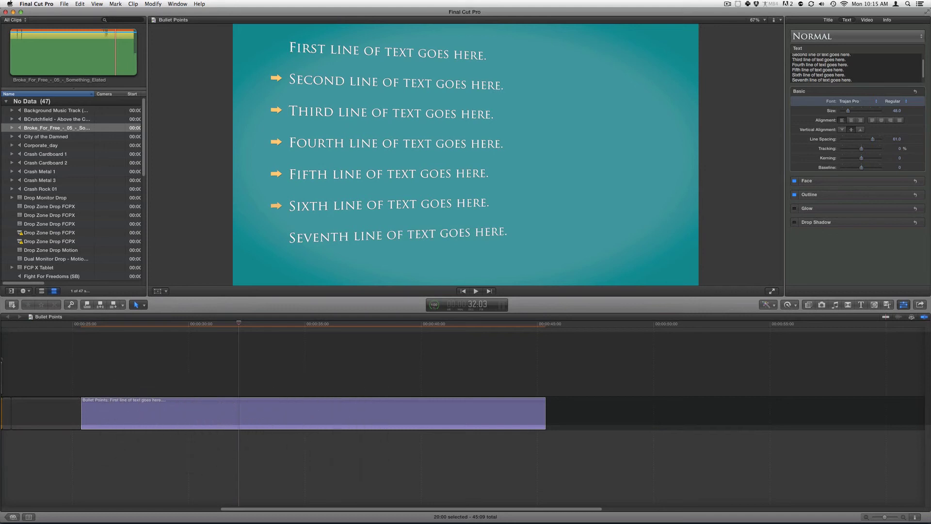
pyautogui.moveTo(236, 325)
pyautogui.mouseDown()
pyautogui.moveTo(217, 327)
pyautogui.moveTo(234, 325)
pyautogui.mouseUp()
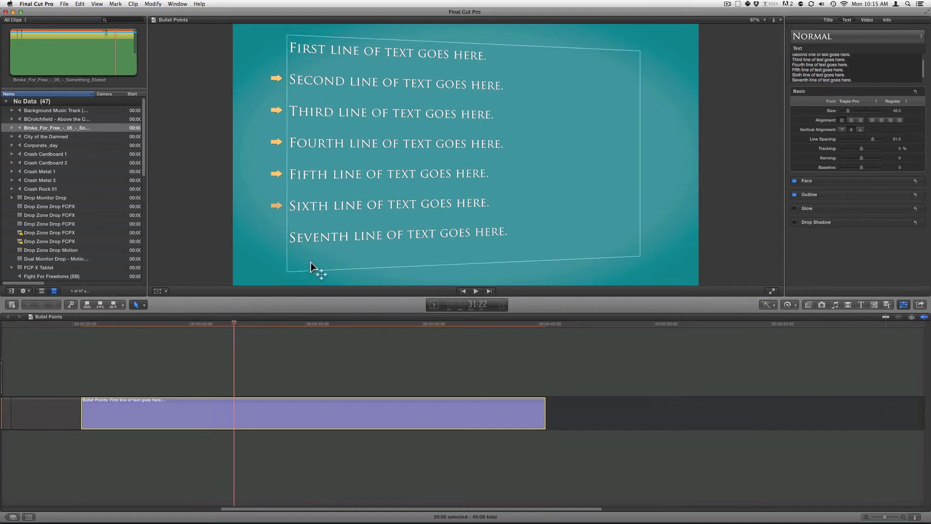
# - Drag the on-frame text box's top edge down to lower the seven lines, then exit text editing
pyautogui.doubleClick(444, 231)
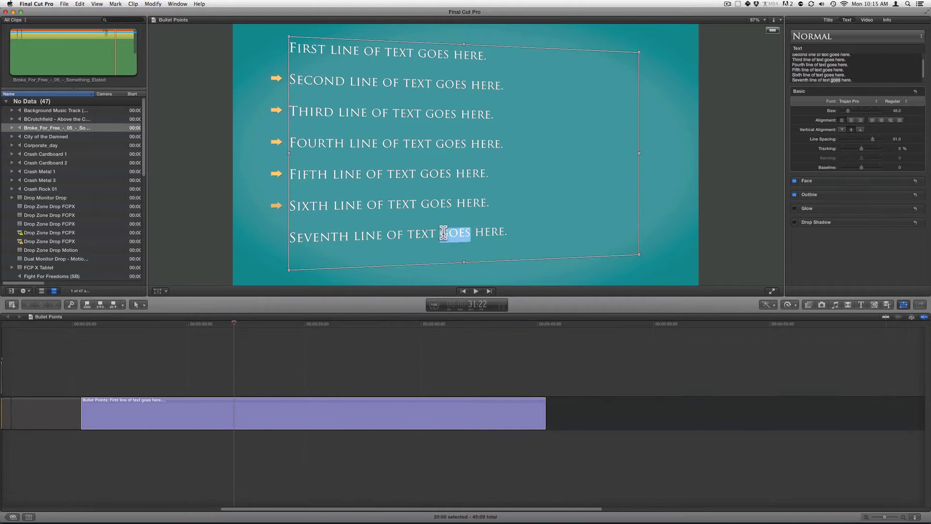
pyautogui.moveTo(464, 45); pyautogui.dragTo(464, 57)
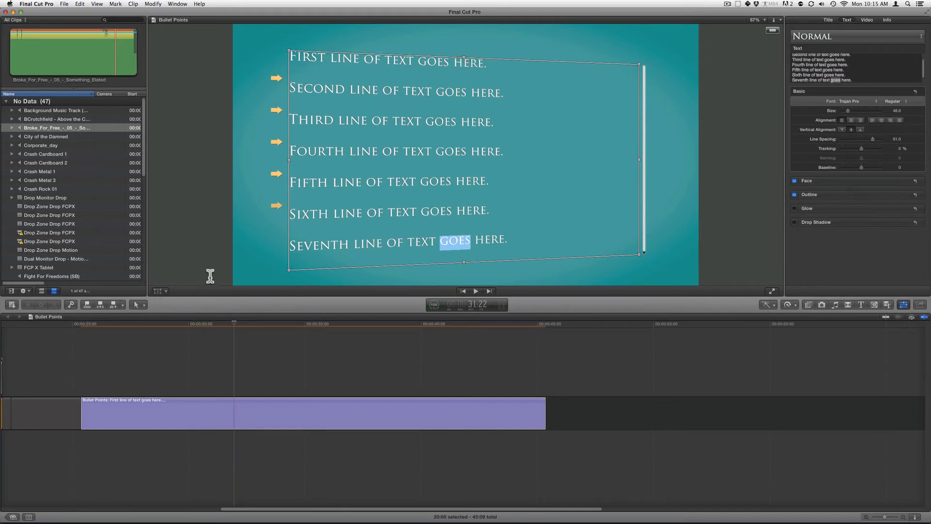
pyautogui.click(241, 269)
pyautogui.click(157, 291)
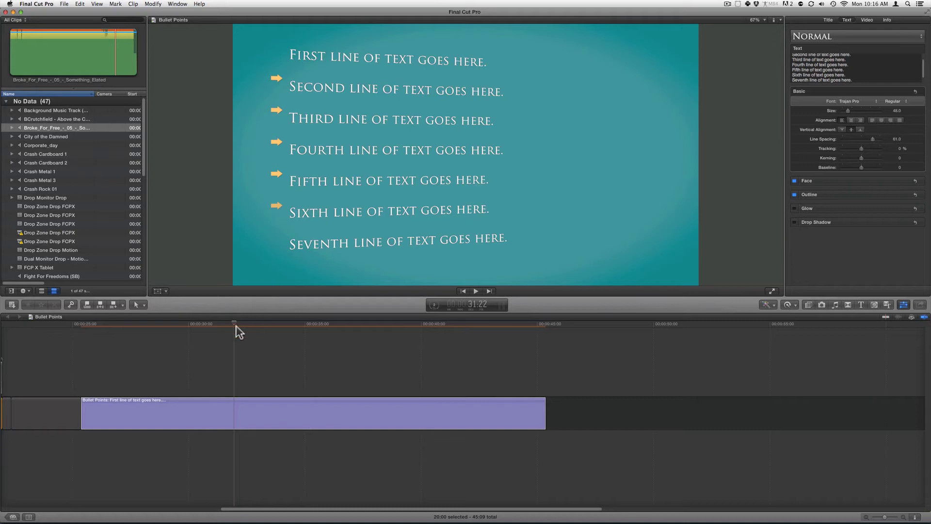
# - Enlarge the arrow bullets, set Bullet Top to 440 and nudge Position X to about -64
pyautogui.click(828, 21)
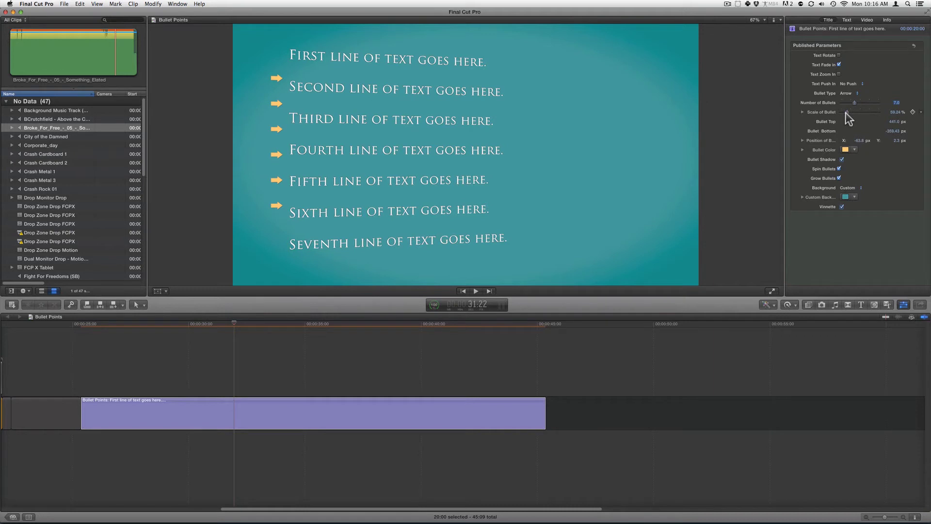
pyautogui.moveTo(848, 117); pyautogui.dragTo(848, 121)
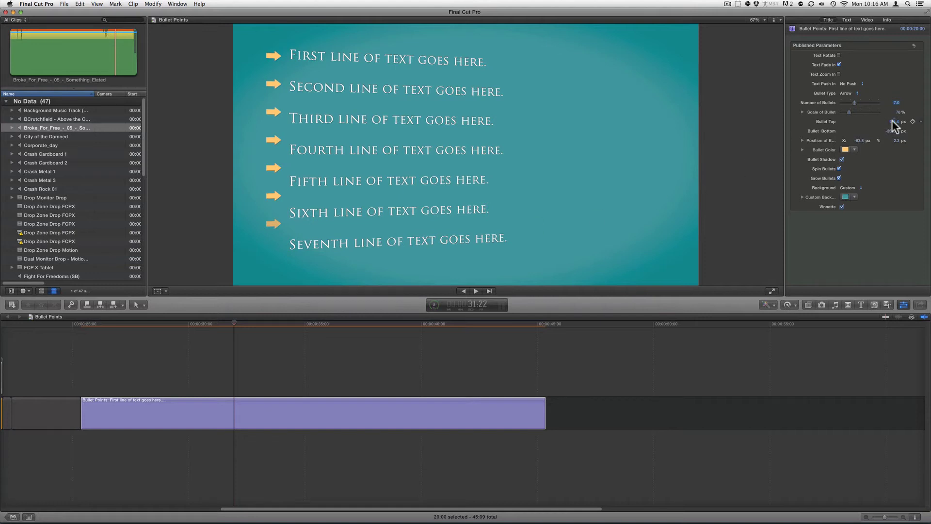
pyautogui.moveTo(894, 125); pyautogui.dragTo(892, 147)
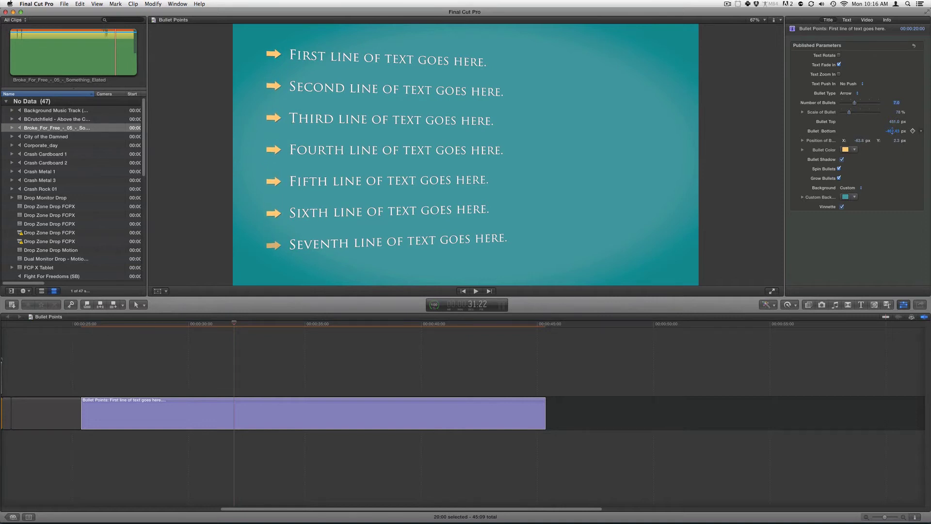
pyautogui.click(859, 140)
pyautogui.moveTo(859, 140); pyautogui.dragTo(860, 140)
# - Try white, cyan, pink and red bullet colours, then make the arrows black
pyautogui.click(844, 149)
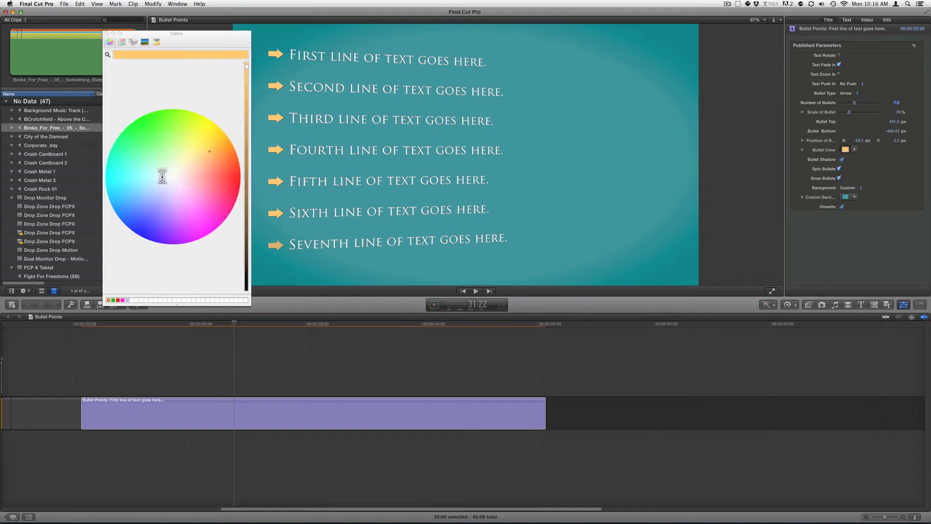
pyautogui.click(177, 176)
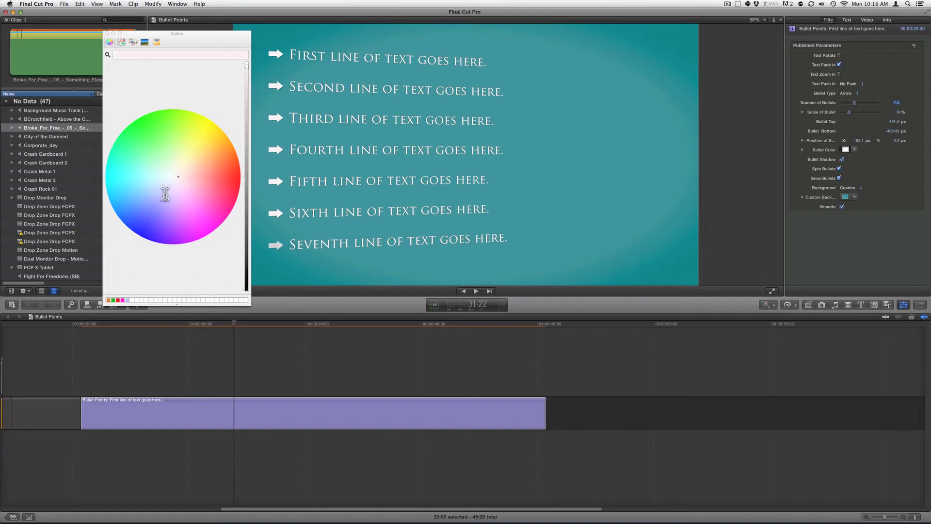
pyautogui.click(144, 178)
pyautogui.click(206, 176)
pyautogui.click(235, 176)
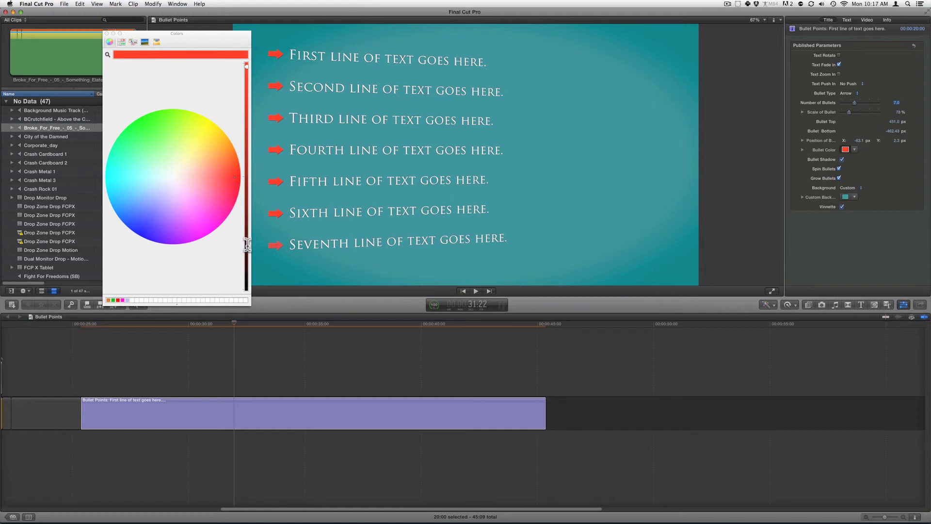
pyautogui.click(246, 280)
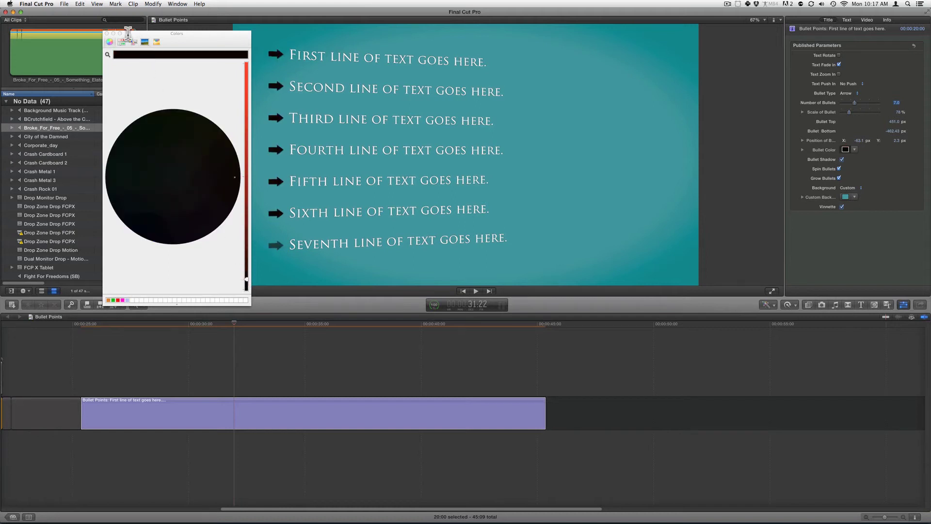
pyautogui.click(107, 34)
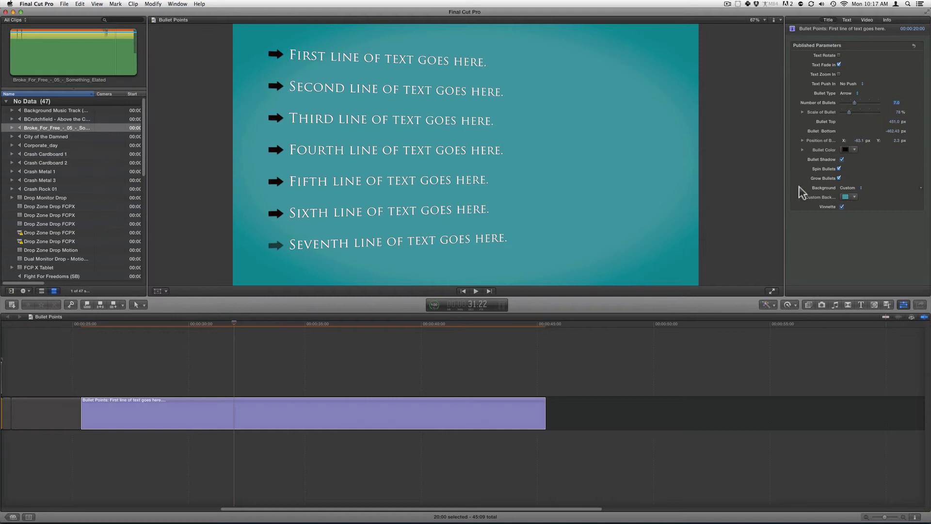
# - Turn off the bullet shadow and preview Grow Bullets before switching it off
pyautogui.click(843, 159)
pyautogui.click(211, 324)
pyautogui.moveTo(212, 324)
pyautogui.mouseDown()
pyautogui.moveTo(163, 325)
pyautogui.moveTo(220, 324)
pyautogui.mouseUp()
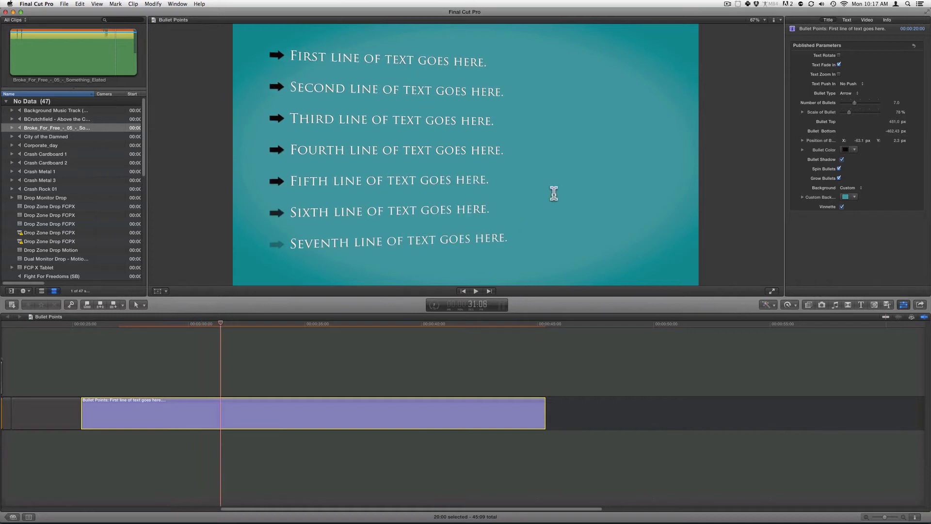
pyautogui.click(839, 178)
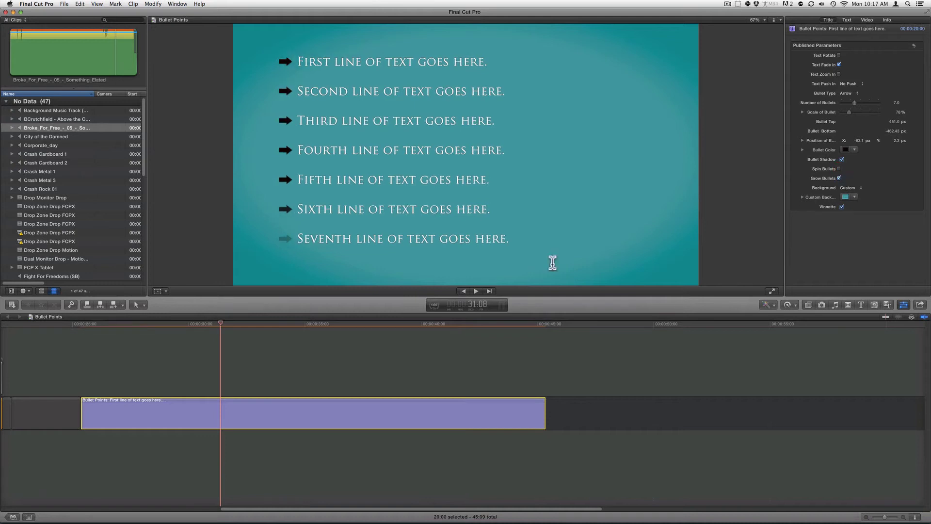
pyautogui.moveTo(216, 322); pyautogui.dragTo(253, 323)
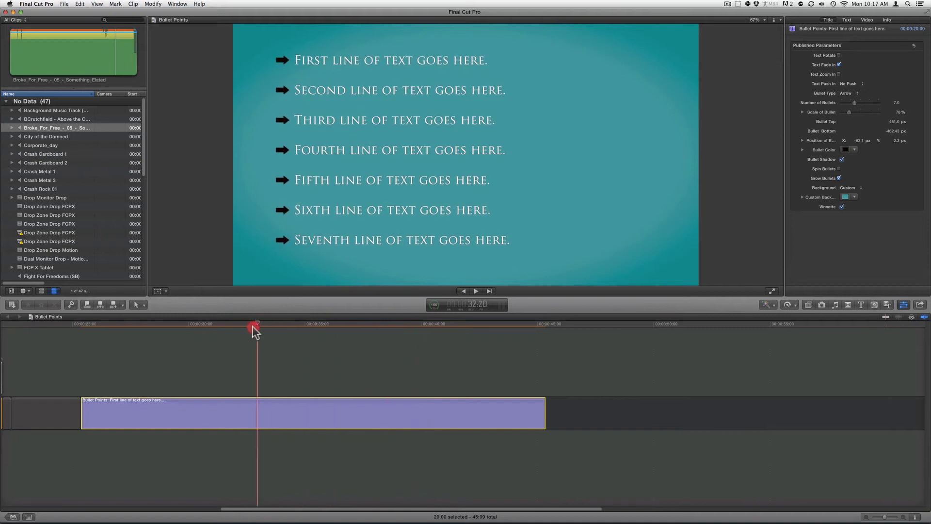
pyautogui.click(840, 178)
pyautogui.moveTo(224, 324); pyautogui.dragTo(270, 324)
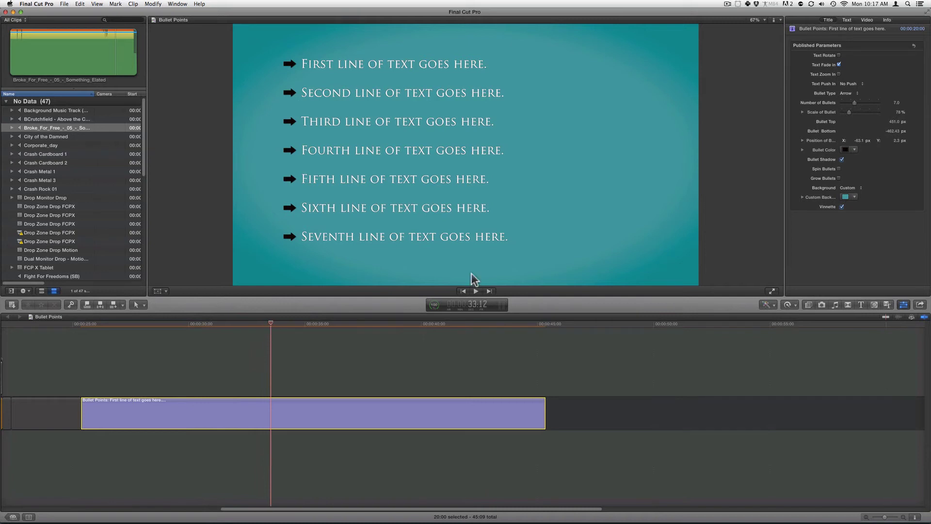
# - Preview Spin Bullets, then switch to Grow Bullets with spinning off
pyautogui.click(839, 169)
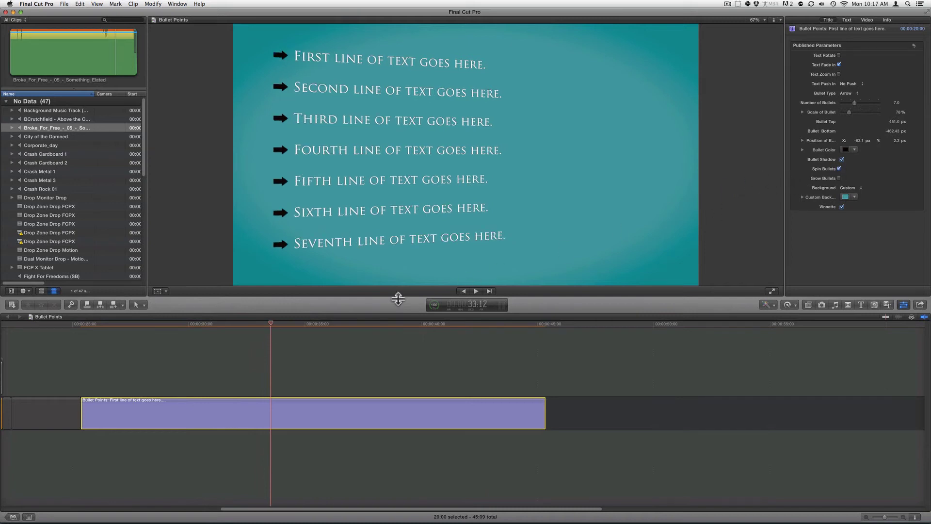
pyautogui.moveTo(263, 324); pyautogui.dragTo(306, 324)
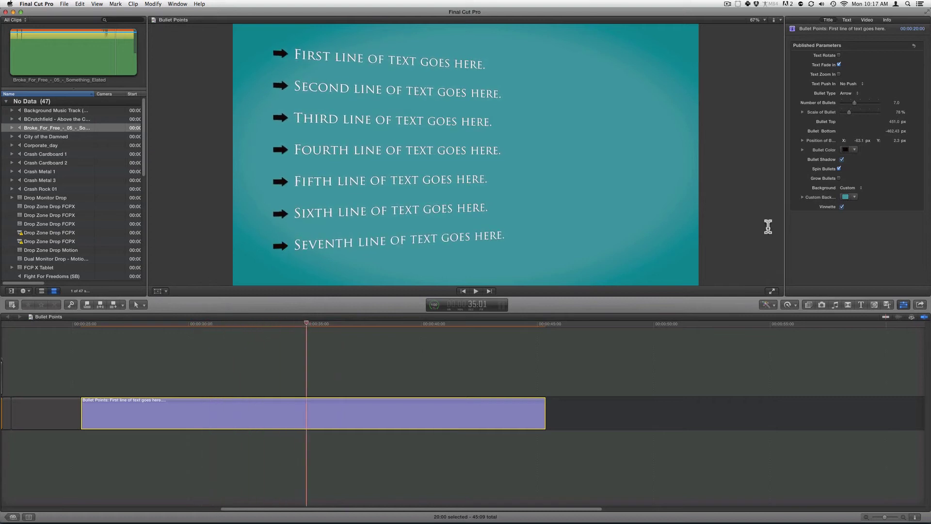
pyautogui.click(839, 178)
pyautogui.click(839, 169)
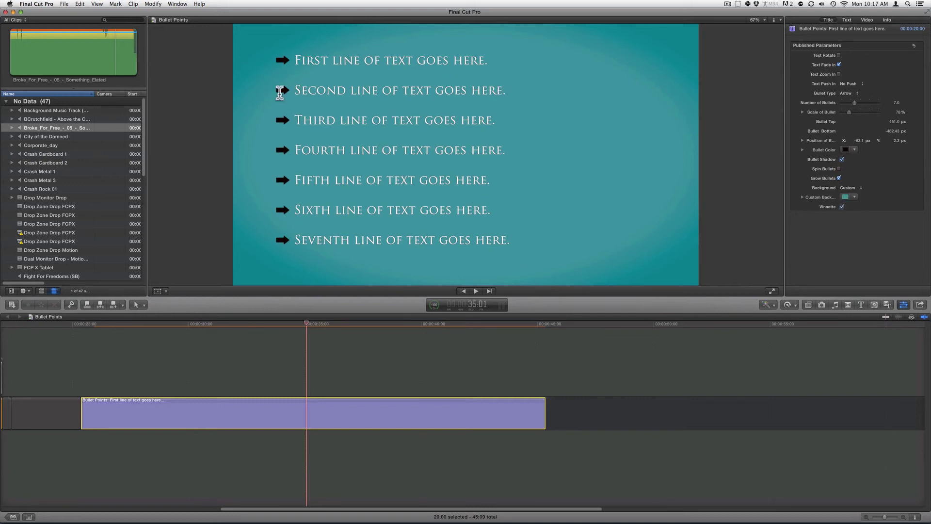
# - Try Pink and Teal backgrounds, then return to the Custom background
pyautogui.click(856, 189)
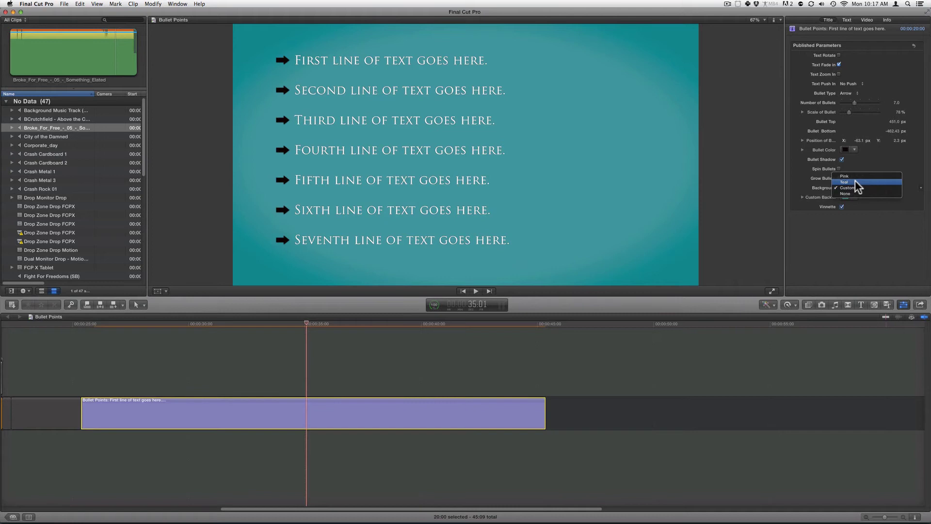
pyautogui.click(852, 176)
pyautogui.click(853, 191)
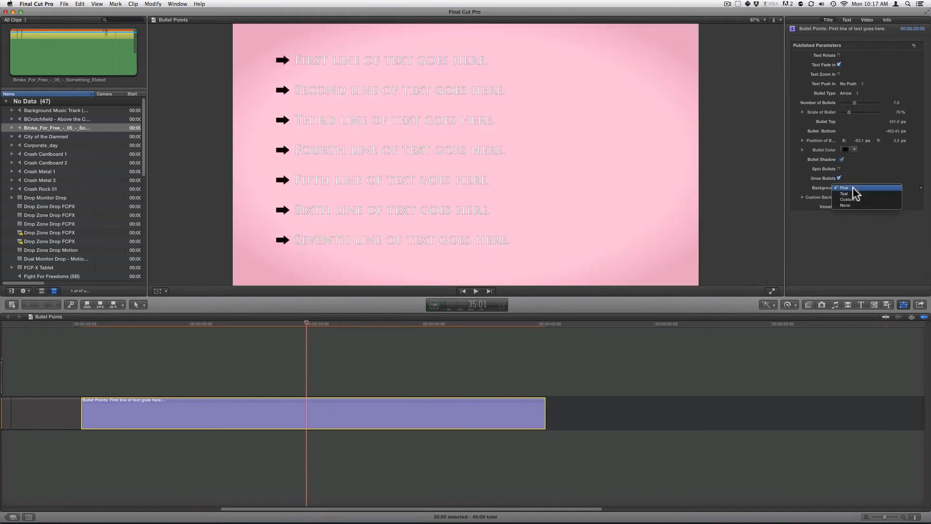
pyautogui.click(854, 193)
pyautogui.click(852, 189)
pyautogui.click(853, 198)
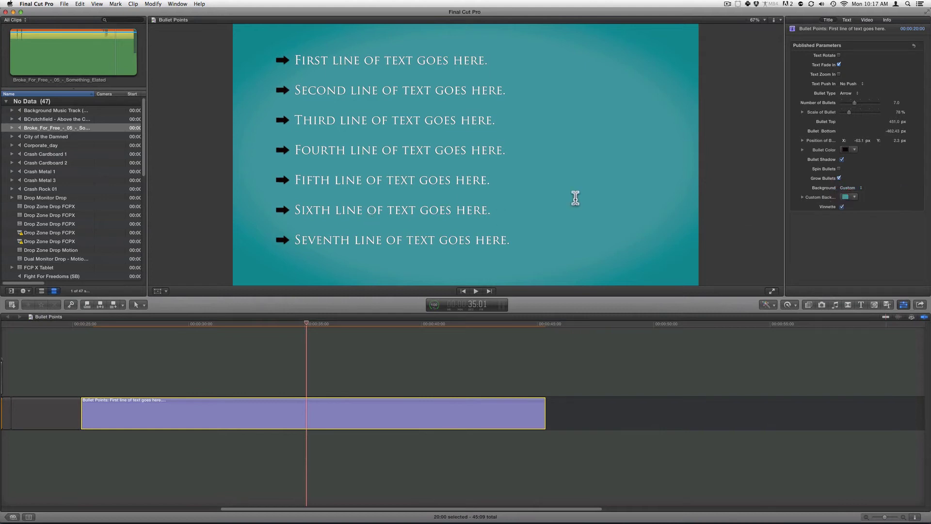
# - Set the custom background colour to red and compare the vignette off and on, leaving it on
pyautogui.click(846, 197)
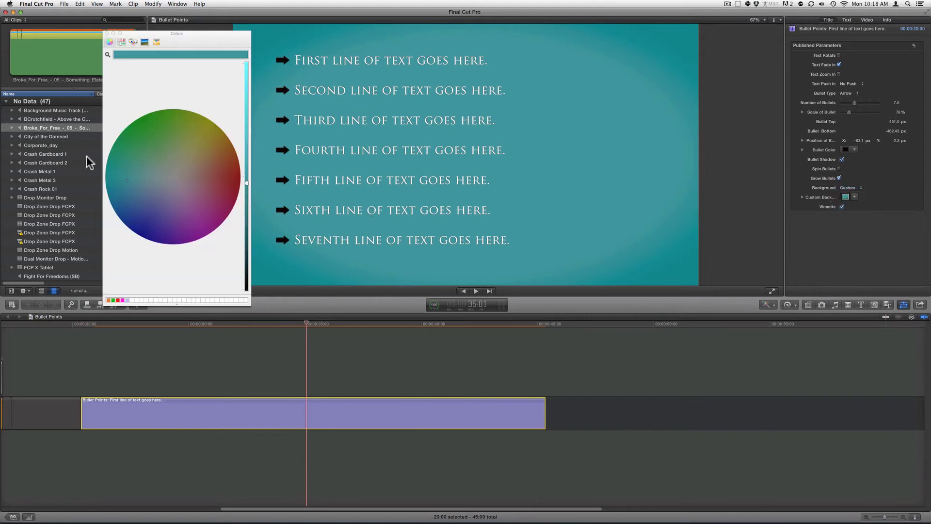
pyautogui.click(191, 151)
pyautogui.click(234, 180)
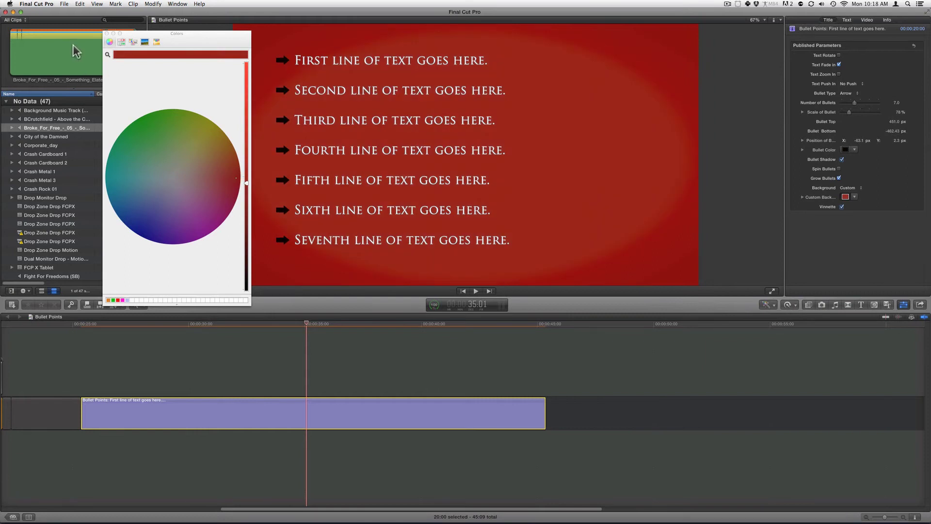
pyautogui.click(107, 34)
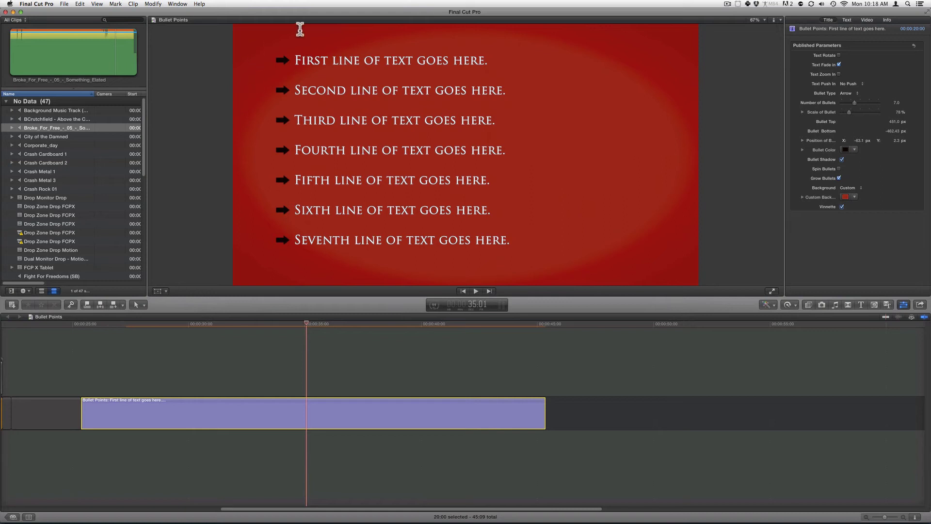
pyautogui.click(842, 207)
pyautogui.click(842, 207)
pyautogui.click(841, 207)
pyautogui.click(842, 208)
# - Set all seven bullet lines in Walkway Bold and raise line spacing from 61 to 70
pyautogui.click(847, 20)
pyautogui.click(845, 75)
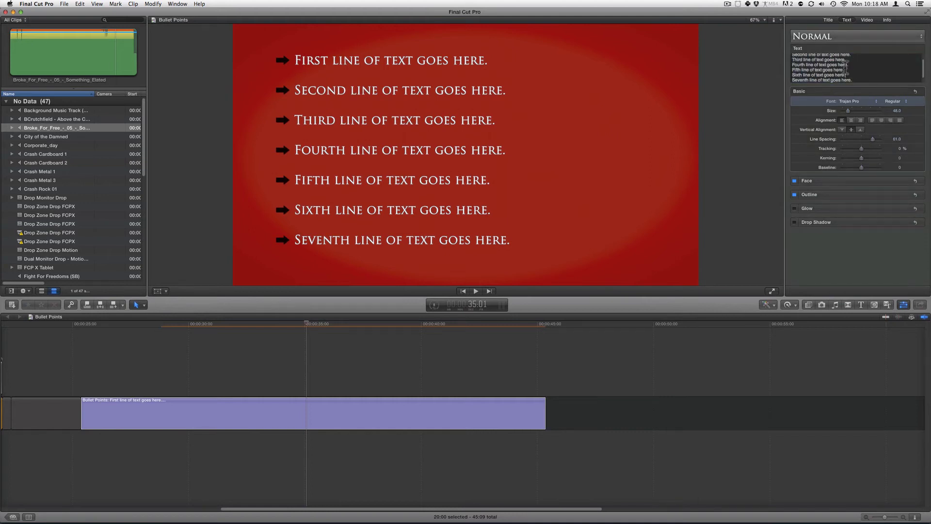
pyautogui.press('super+a')
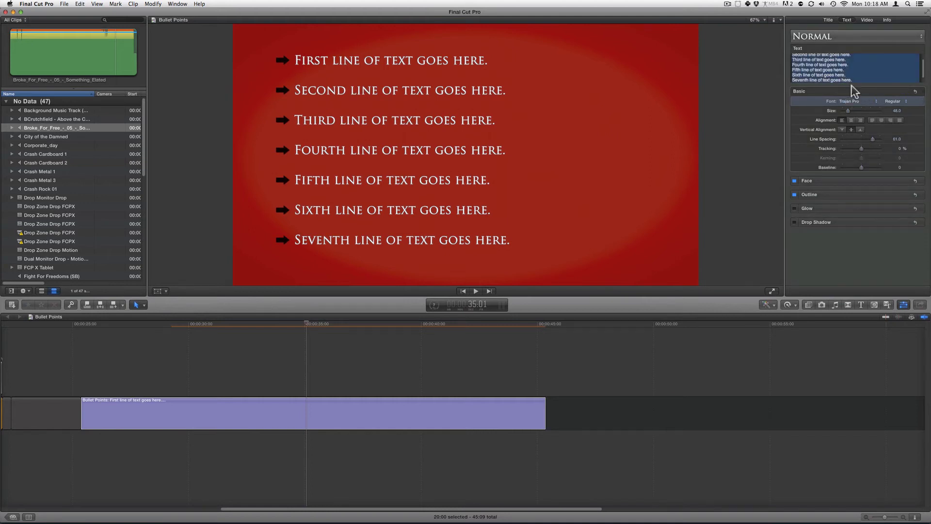
pyautogui.click(850, 102)
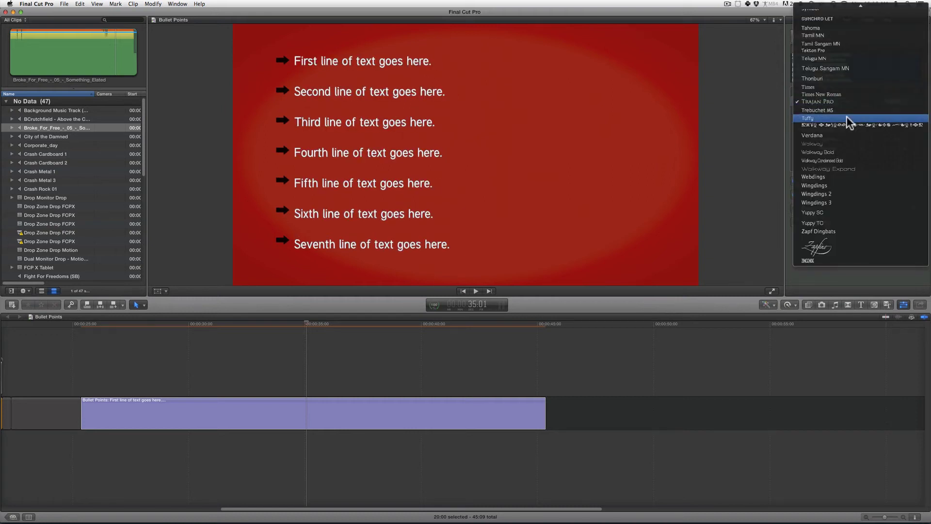
pyautogui.click(840, 150)
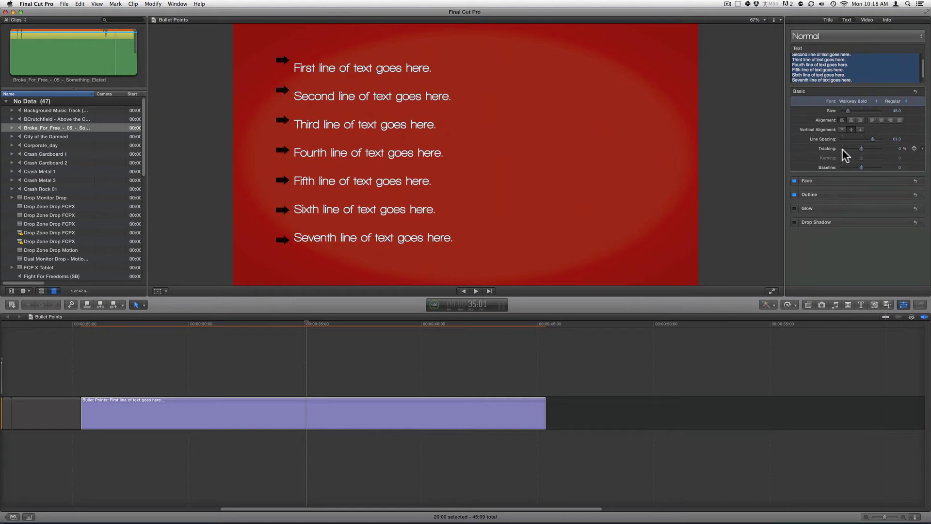
pyautogui.moveTo(872, 139); pyautogui.dragTo(875, 140)
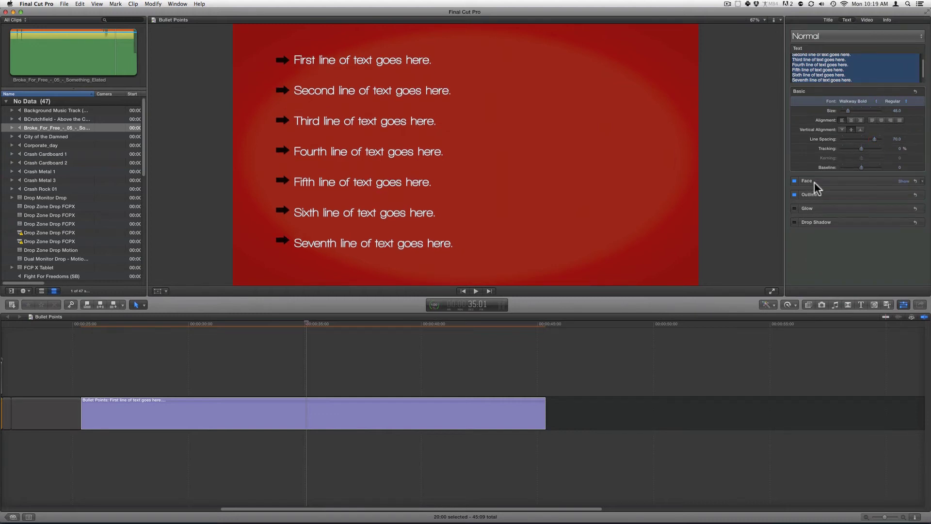
# - Try light red and pale pink face colours for the text, then settle on white
pyautogui.click(902, 181)
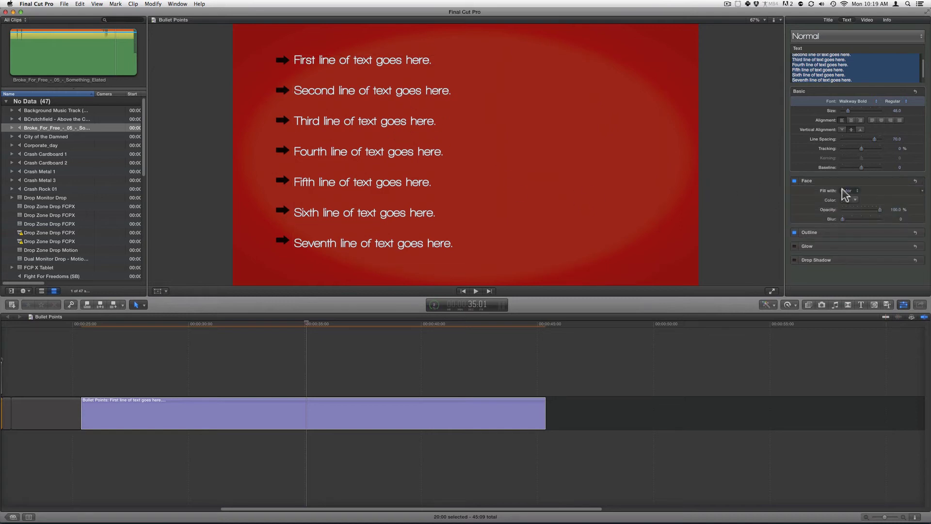
pyautogui.click(847, 200)
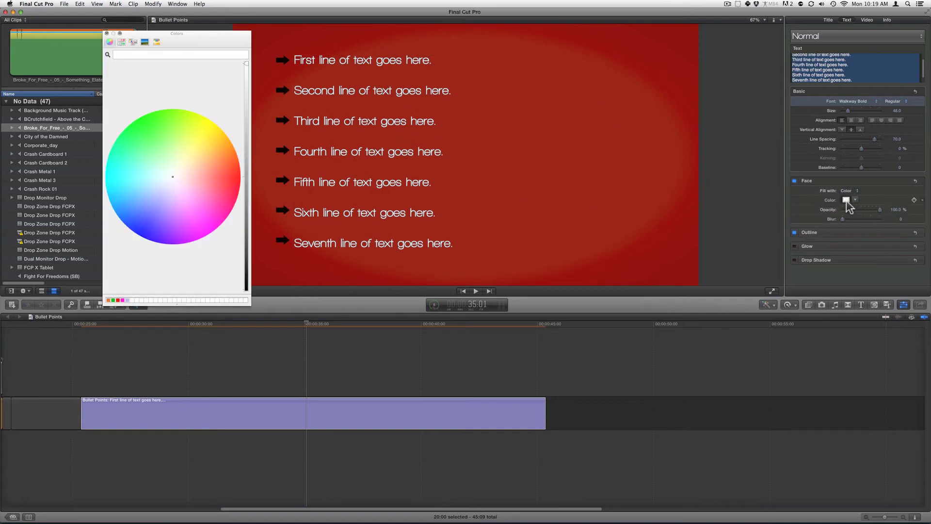
pyautogui.click(222, 173)
pyautogui.click(193, 174)
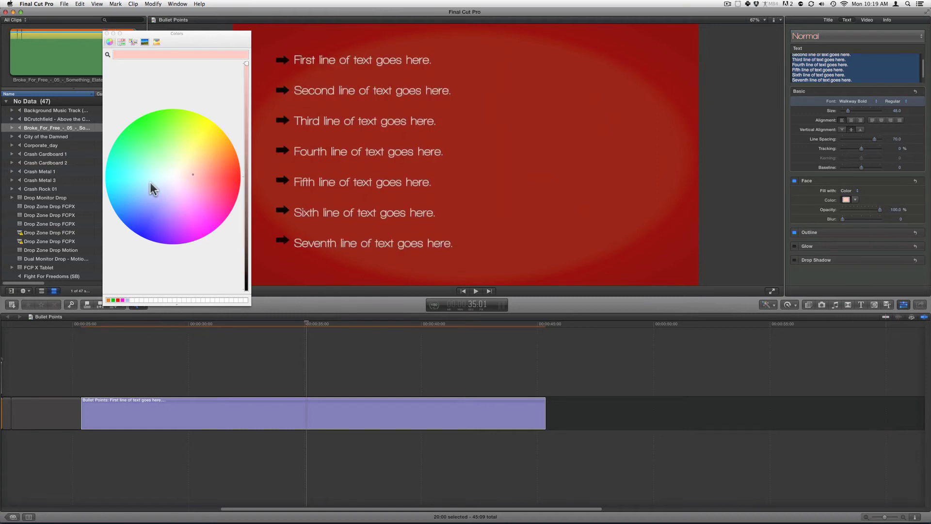
pyautogui.click(176, 174)
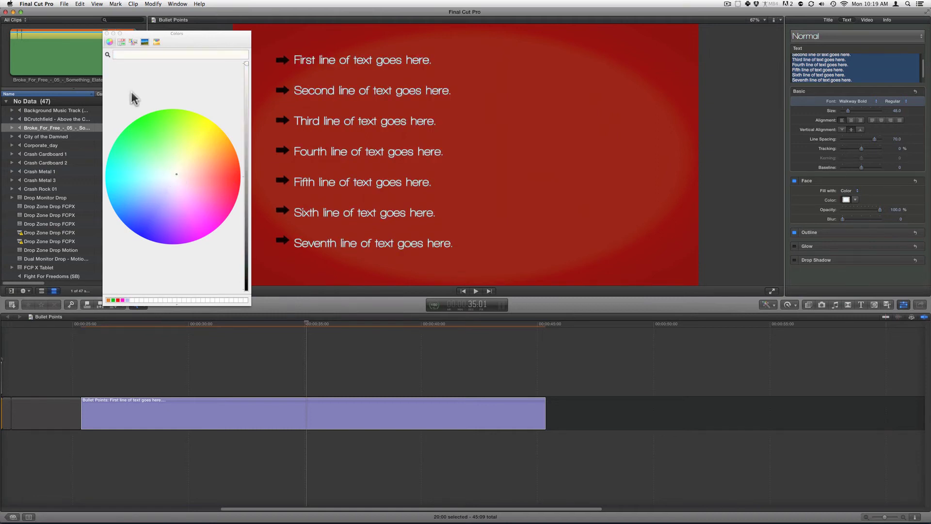
pyautogui.click(107, 34)
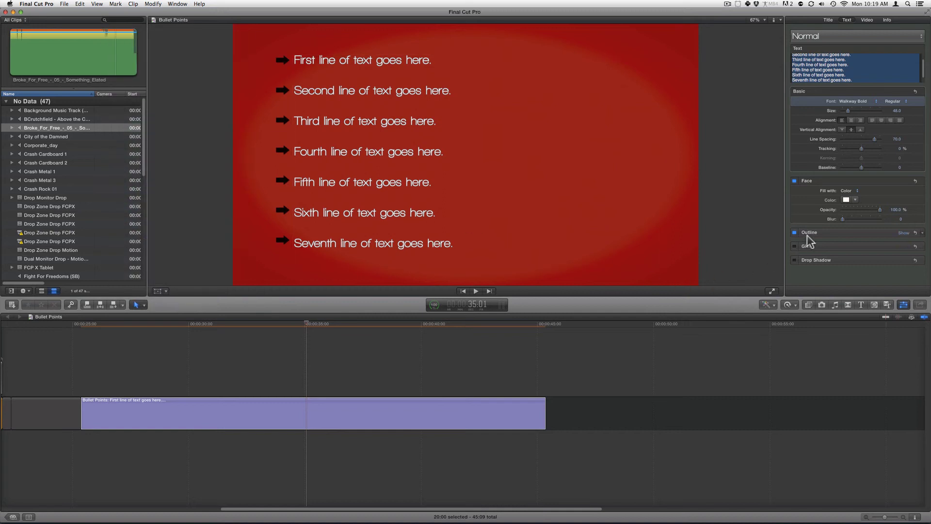
# - Check the text outline settings and turn on a drop shadow for the text
pyautogui.click(901, 234)
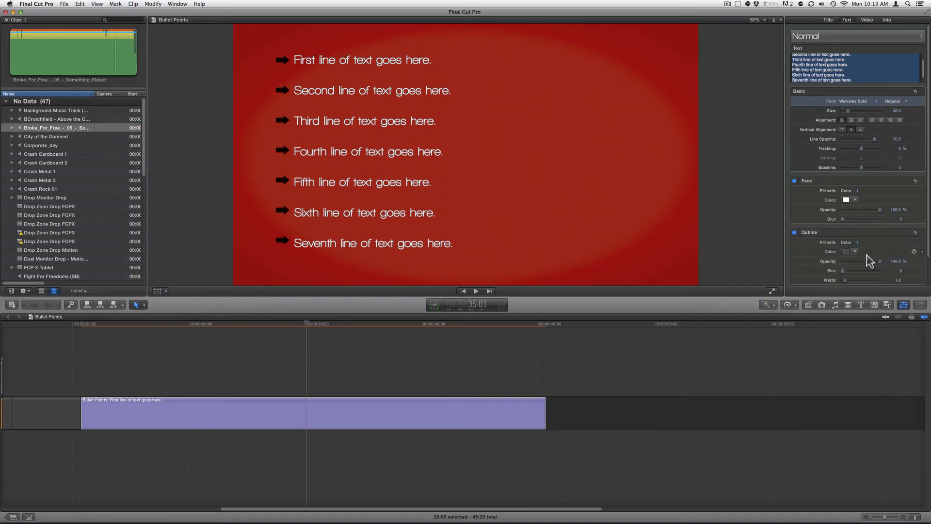
pyautogui.scroll(-1, 815, 263)
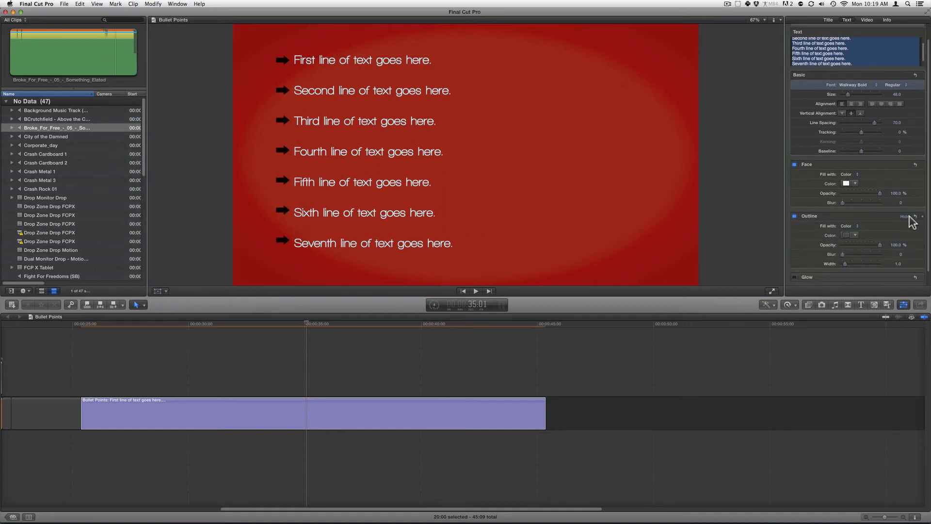
pyautogui.click(904, 217)
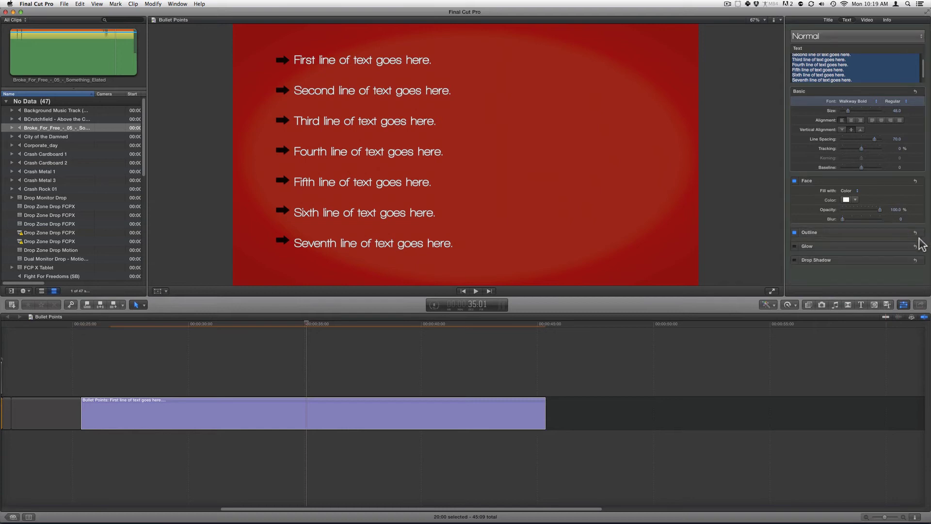
pyautogui.click(795, 261)
# - Preview the title with Background set to None, then restore the red Custom background
pyautogui.click(827, 20)
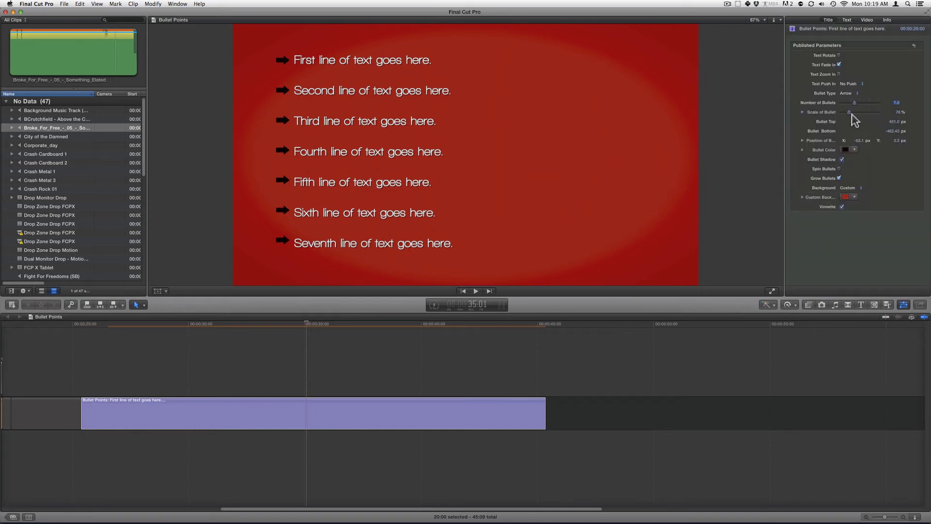
pyautogui.click(850, 188)
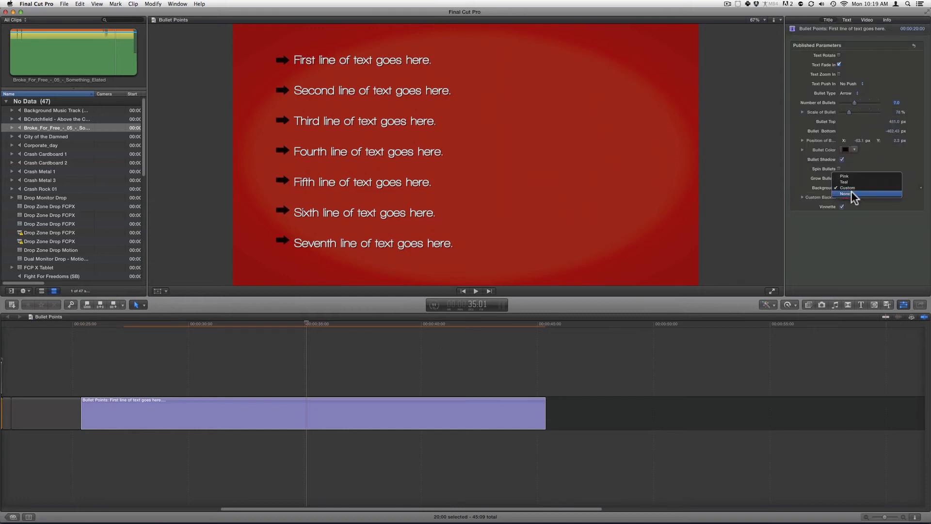
pyautogui.click(852, 193)
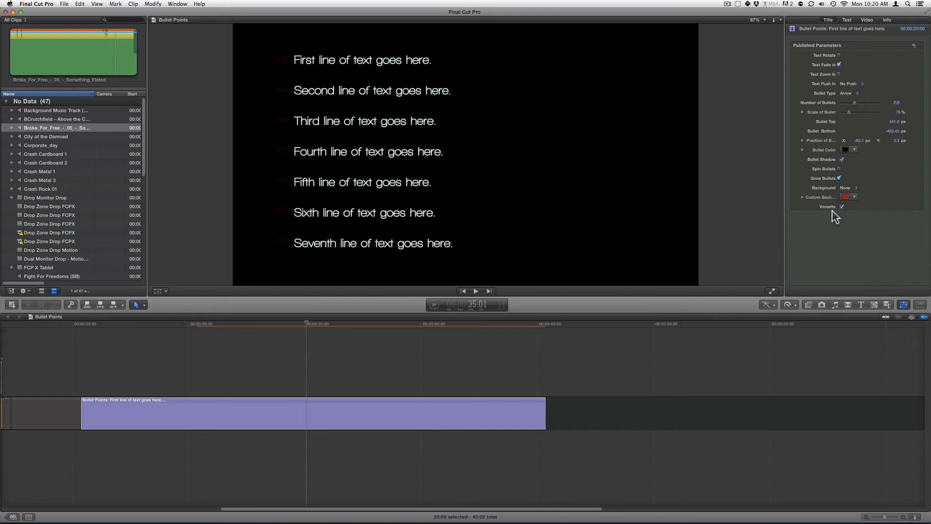
pyautogui.click(848, 188)
pyautogui.click(850, 182)
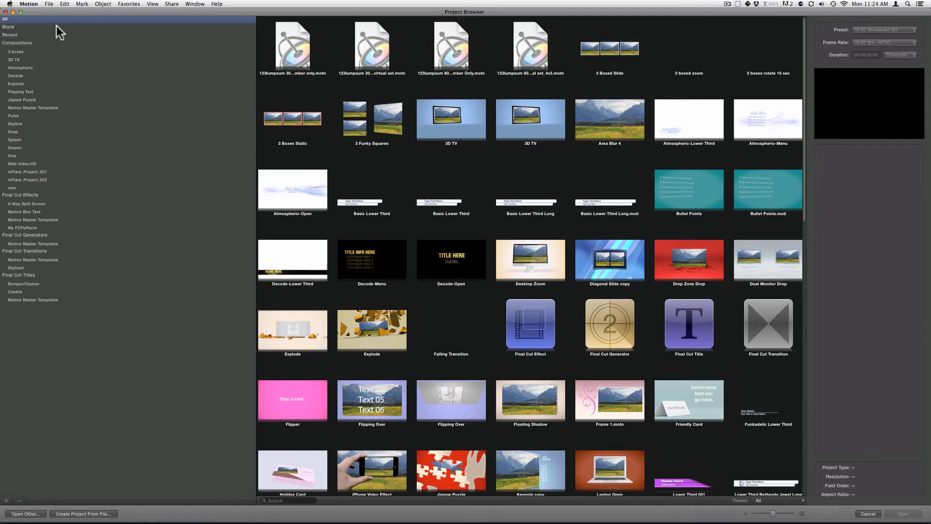
# - Create a new project from the Bullet Points template under Motion Master Templates
pyautogui.click(50, 5)
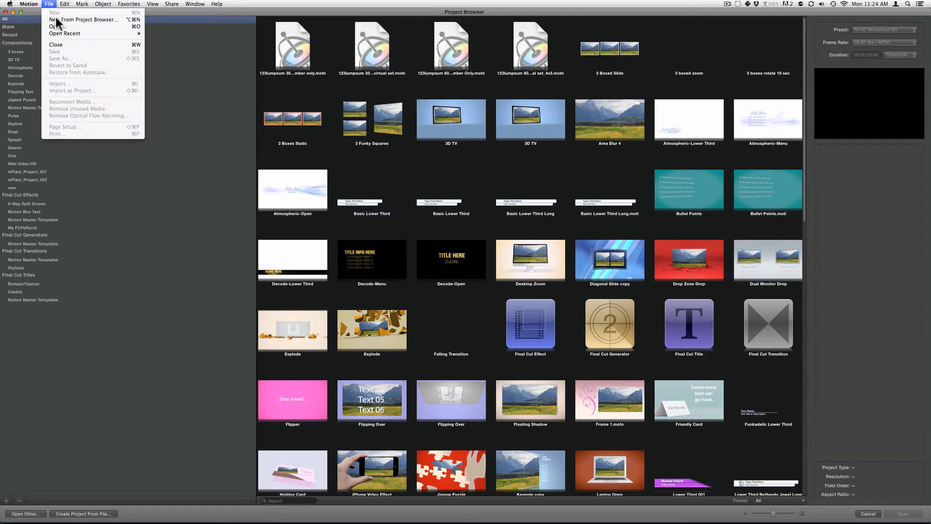
pyautogui.click(56, 22)
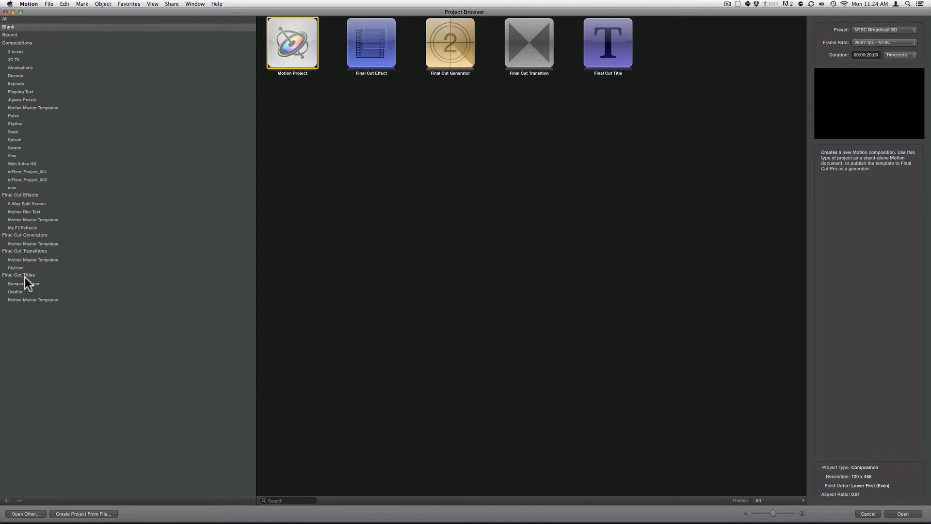
pyautogui.click(26, 300)
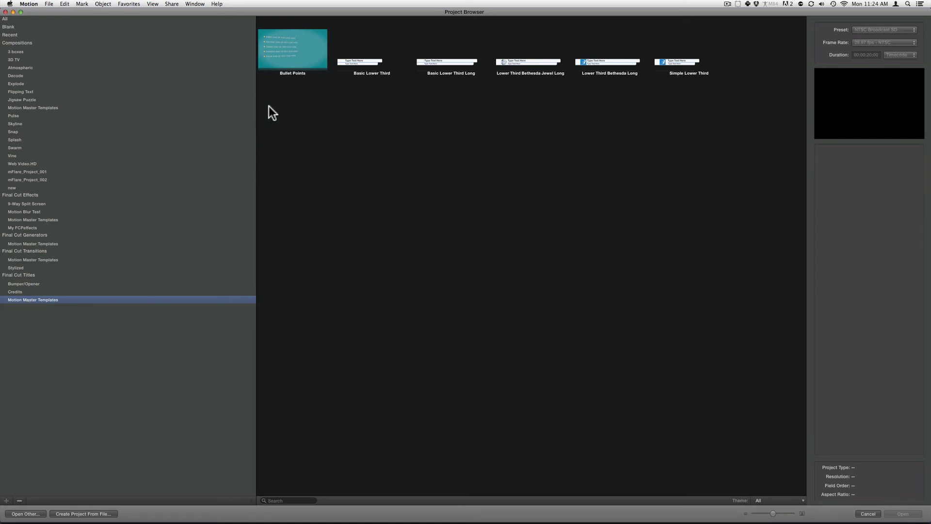
pyautogui.click(287, 57)
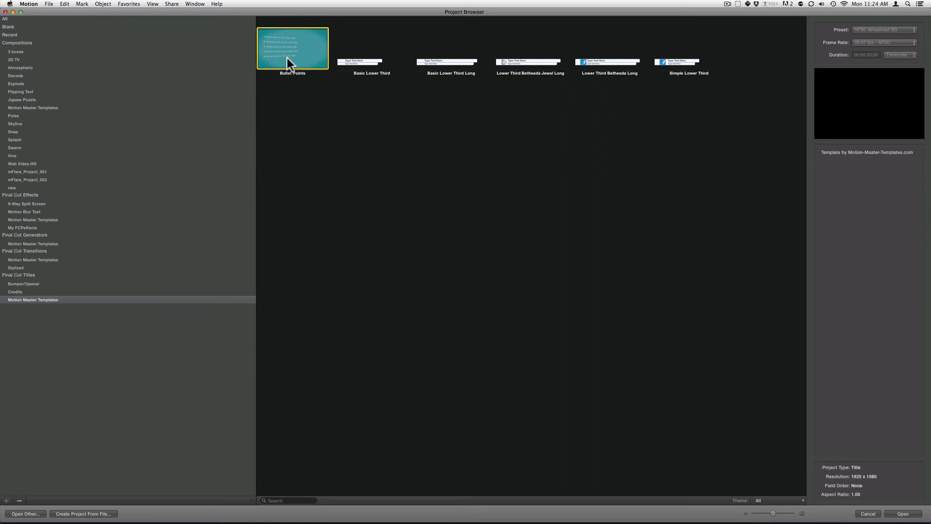
pyautogui.click(901, 514)
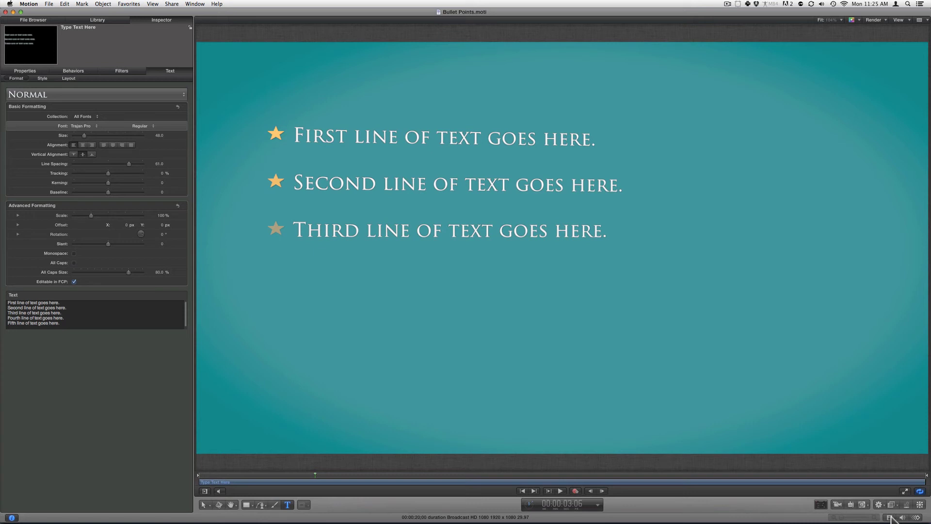
# - Show the timeline, scrub until all five bullet lines appear, and select the fifth line's text
pyautogui.click(890, 518)
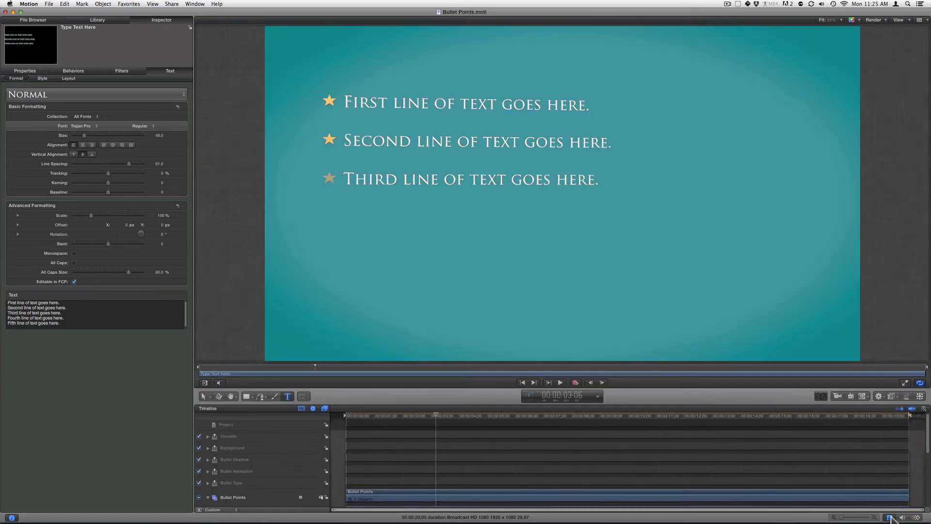
pyautogui.click(225, 425)
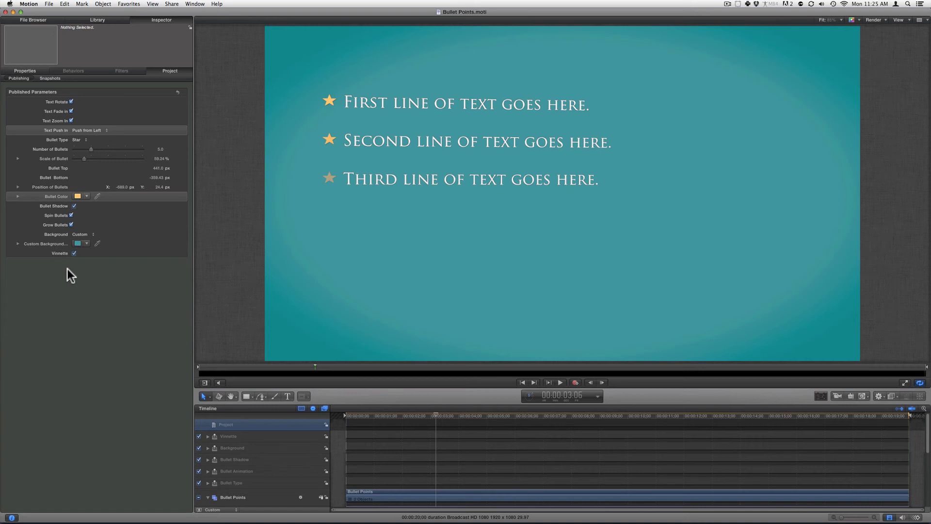
pyautogui.moveTo(501, 415); pyautogui.dragTo(564, 415)
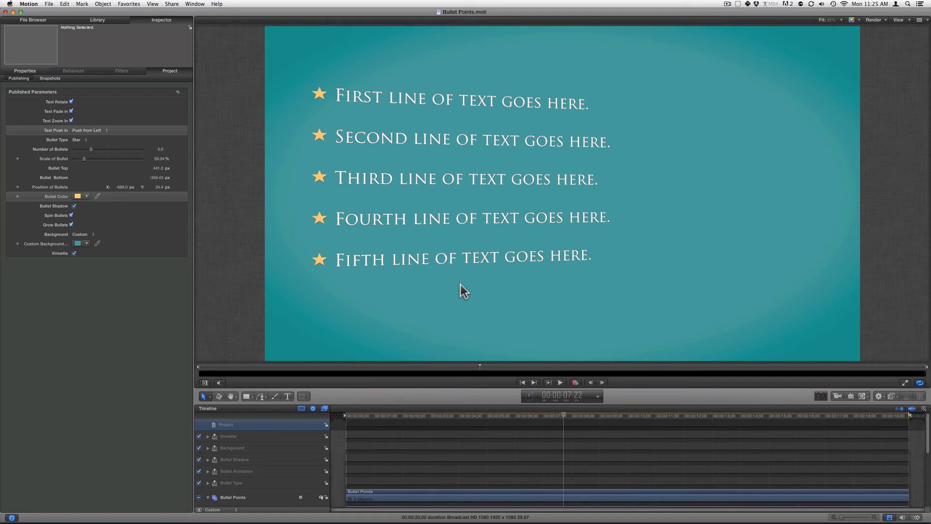
pyautogui.doubleClick(467, 261)
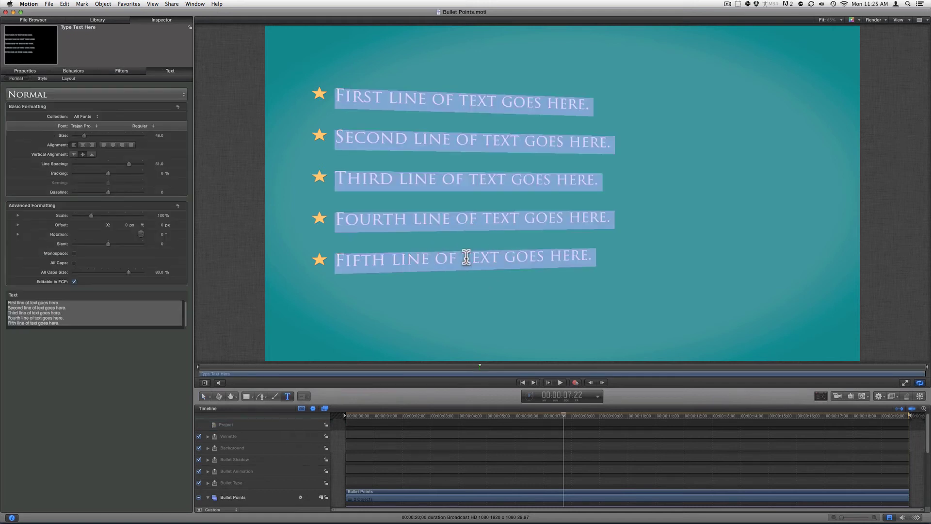
pyautogui.click(91, 316)
pyautogui.moveTo(71, 320); pyautogui.dragTo(5, 329)
pyautogui.press('cmd+c')
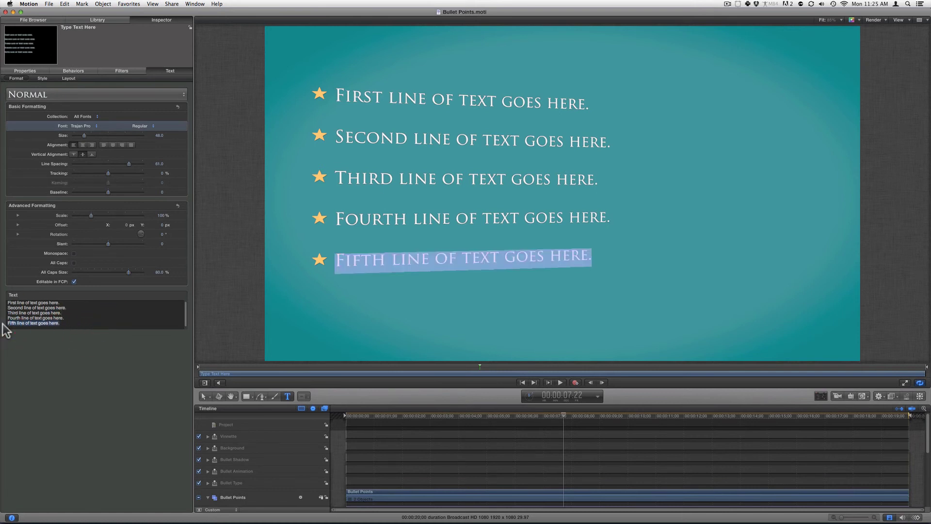
# - Paste two copies of the fifth line and change their first words to Sixth and Seventh
pyautogui.click(59, 323)
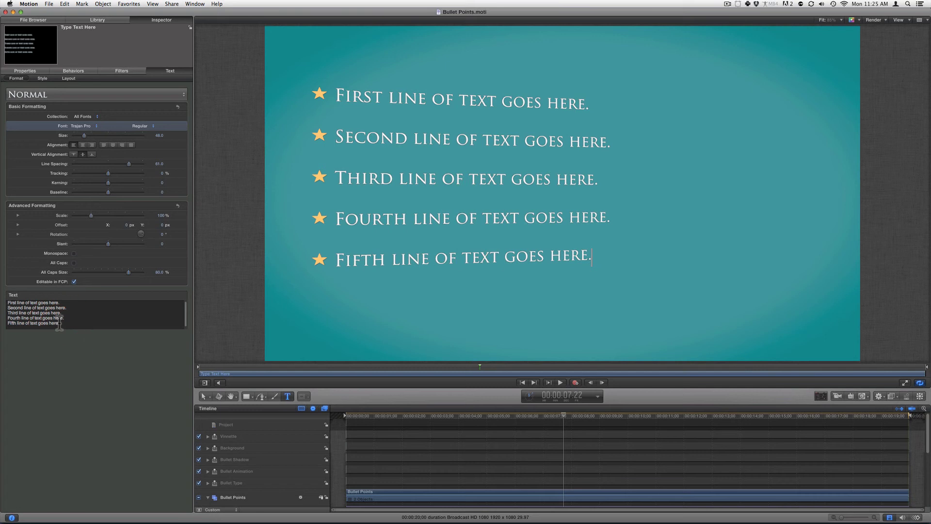
pyautogui.press('Return')
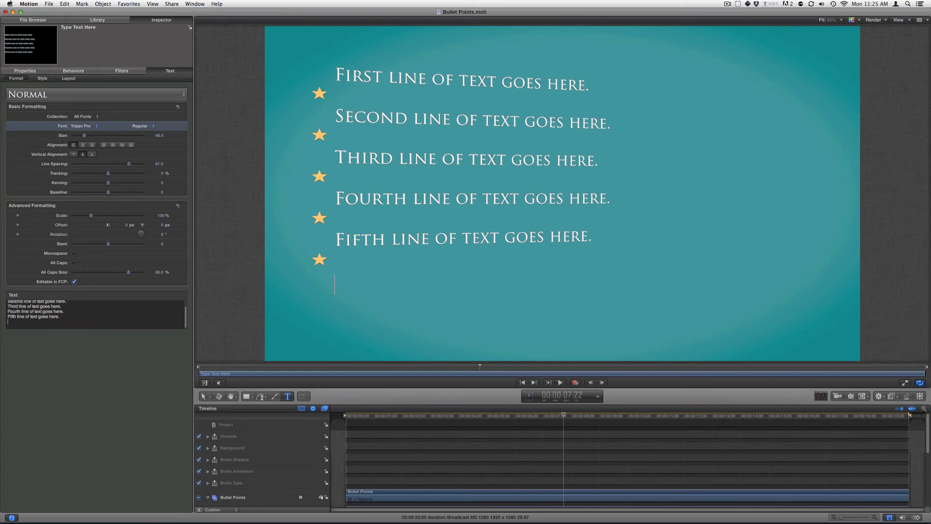
pyautogui.press('cmd+v')
pyautogui.press('Return')
pyautogui.press('cmd+v')
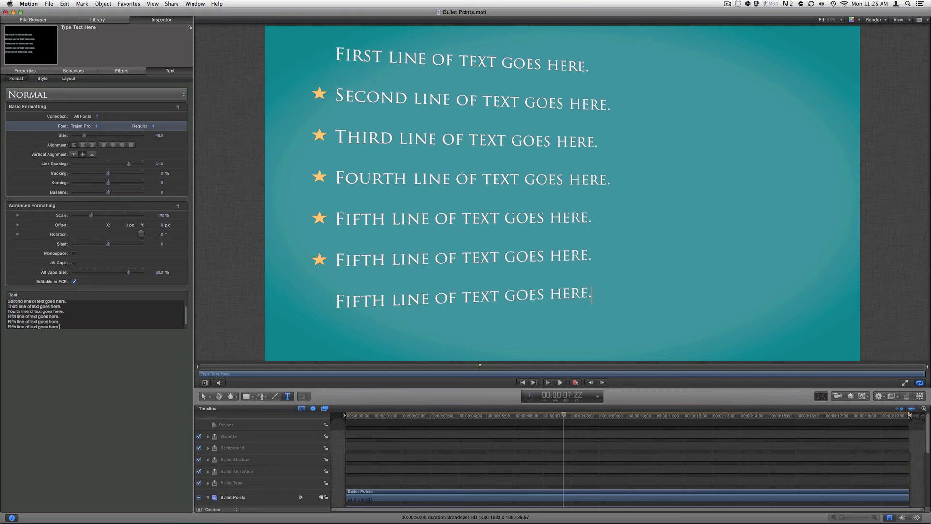
pyautogui.doubleClick(14, 321)
pyautogui.write('Sixth')
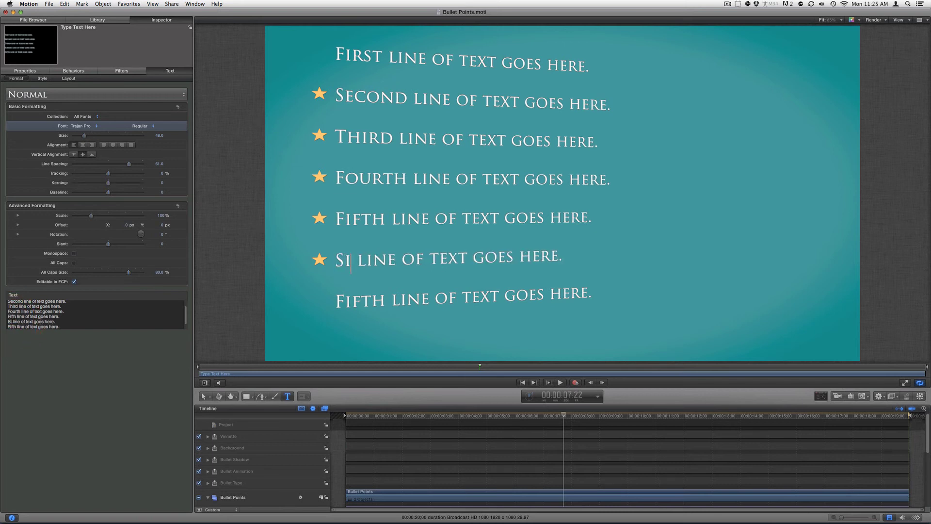
pyautogui.doubleClick(13, 326)
pyautogui.write('Seventh')
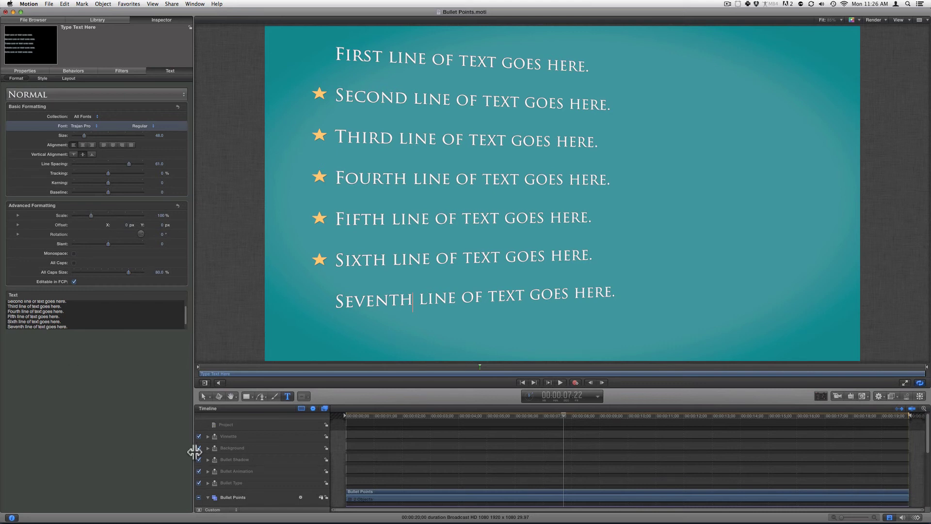
# - Rewind to the text entrance and switch off the Text Rotate, Text Fade In and Text Zoom In animations
pyautogui.click(226, 425)
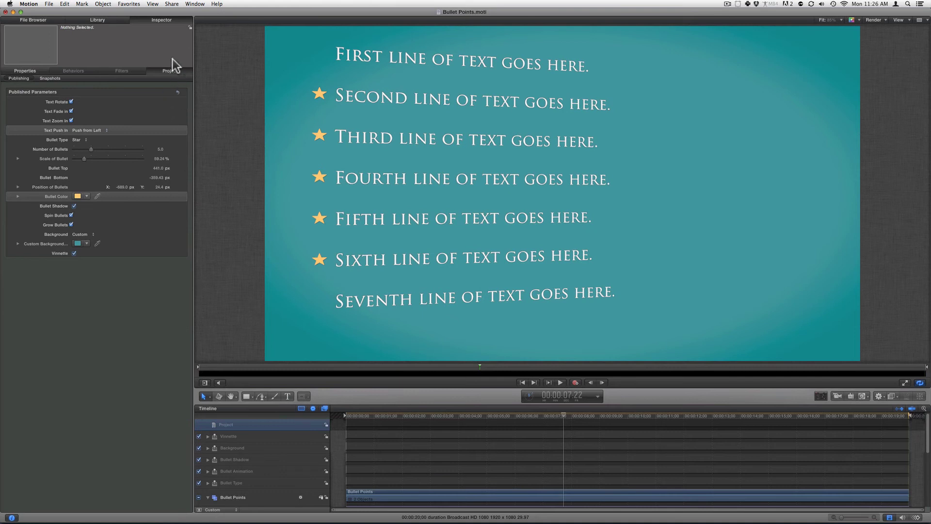
pyautogui.click(160, 20)
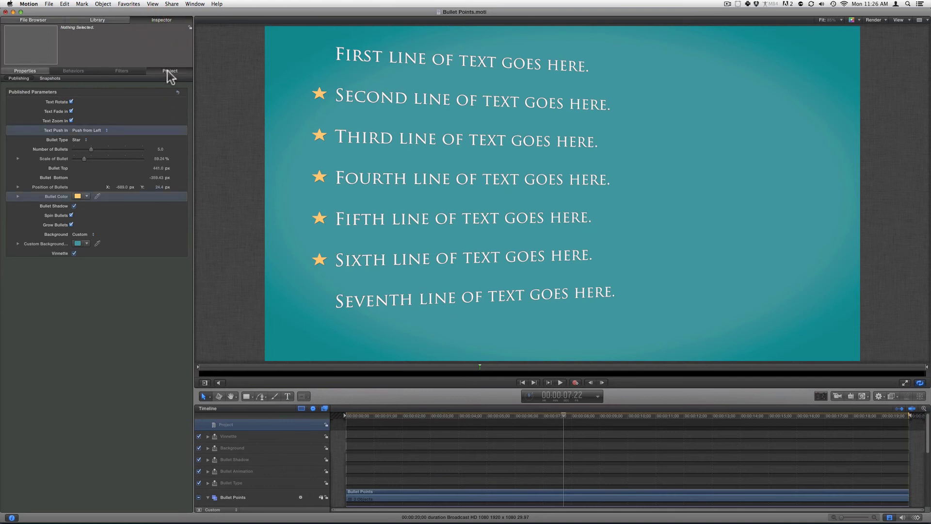
pyautogui.moveTo(437, 415); pyautogui.dragTo(384, 416)
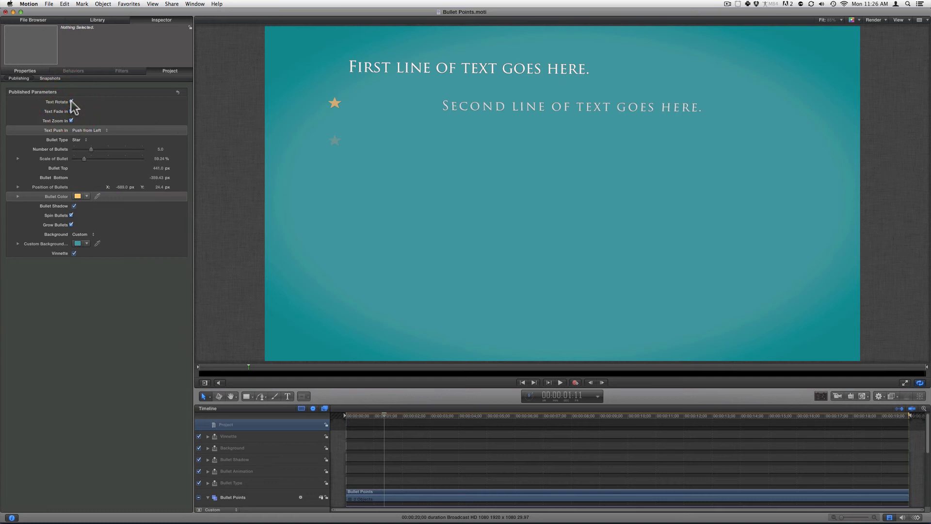
pyautogui.moveTo(380, 415); pyautogui.dragTo(379, 416)
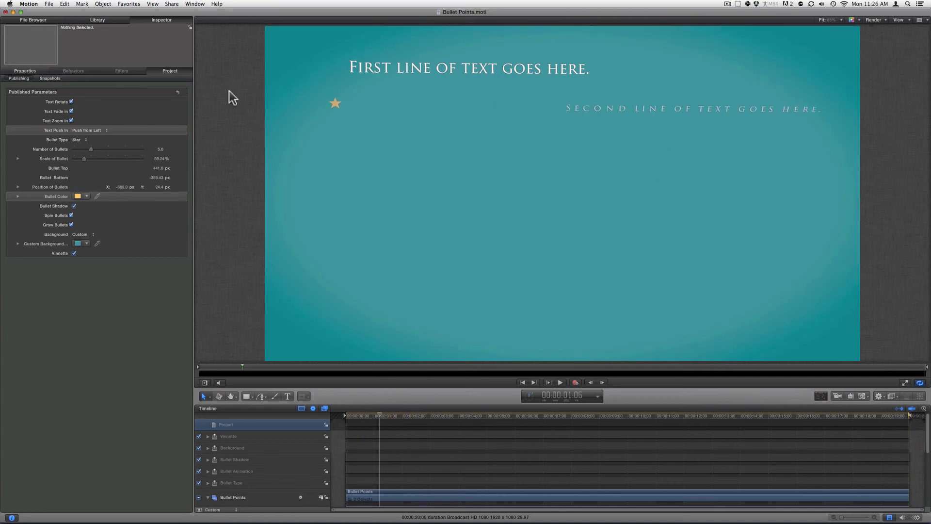
pyautogui.click(72, 111)
pyautogui.click(71, 120)
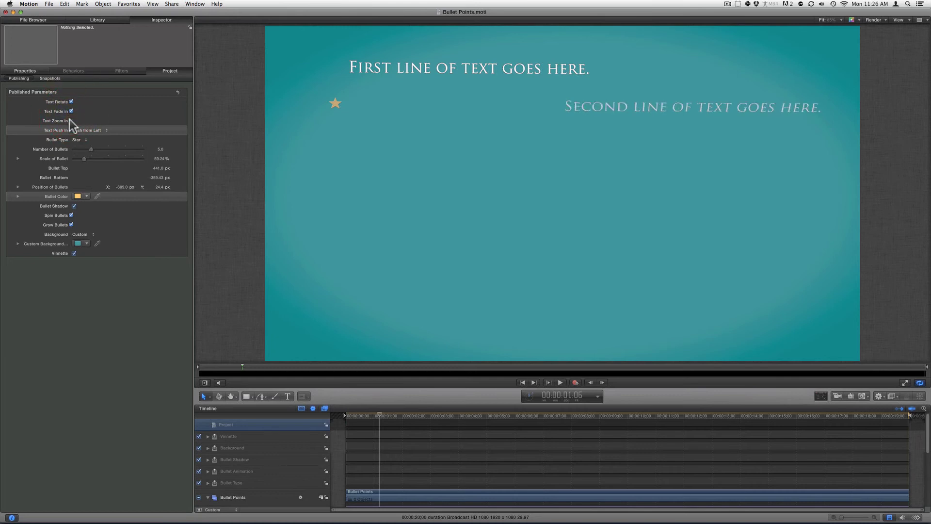
pyautogui.click(71, 120)
pyautogui.click(71, 111)
pyautogui.click(71, 101)
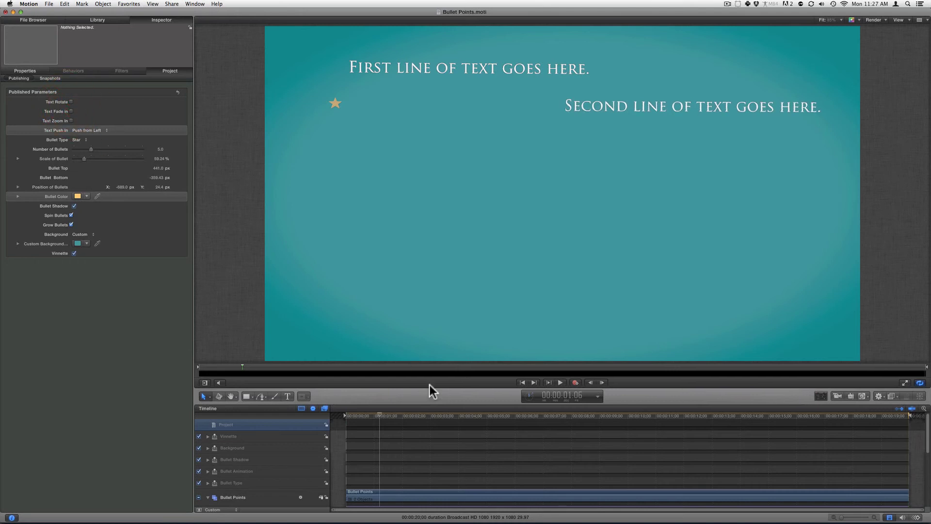
# - Set the Text Push In direction to Push from Bottom after trying Right and Top
pyautogui.moveTo(377, 416); pyautogui.dragTo(365, 415)
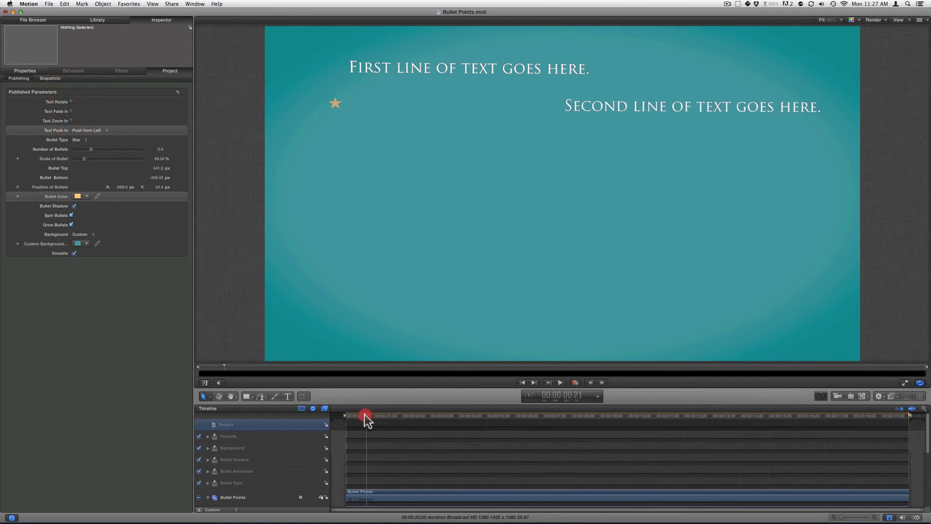
pyautogui.moveTo(56, 196); pyautogui.dragTo(73, 129)
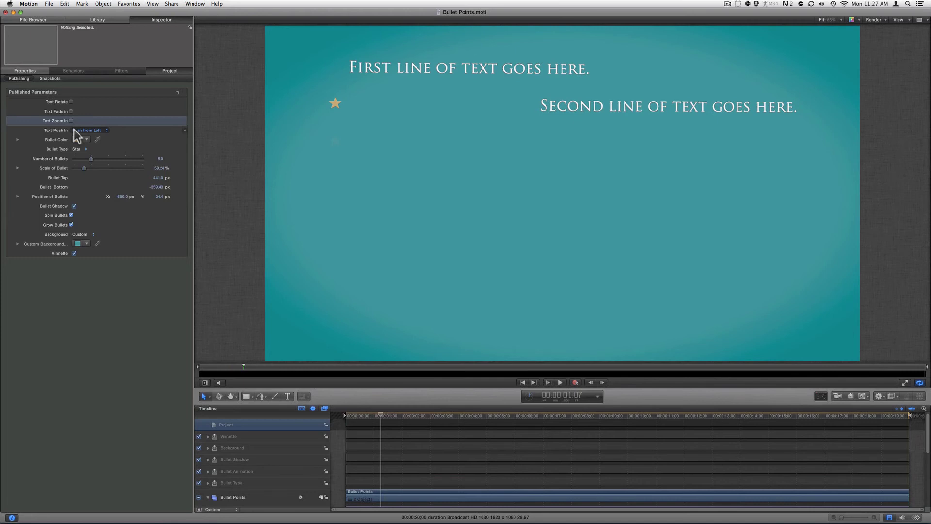
pyautogui.click(73, 129)
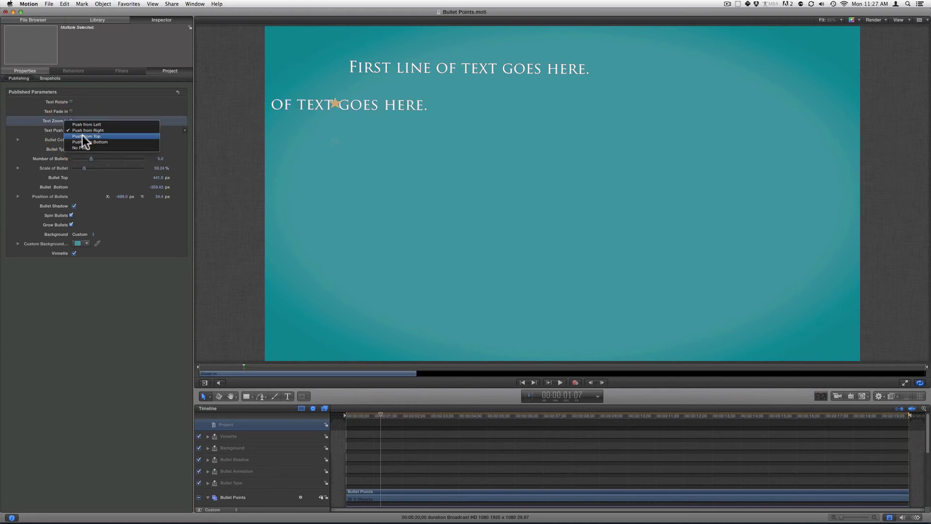
pyautogui.click(78, 135)
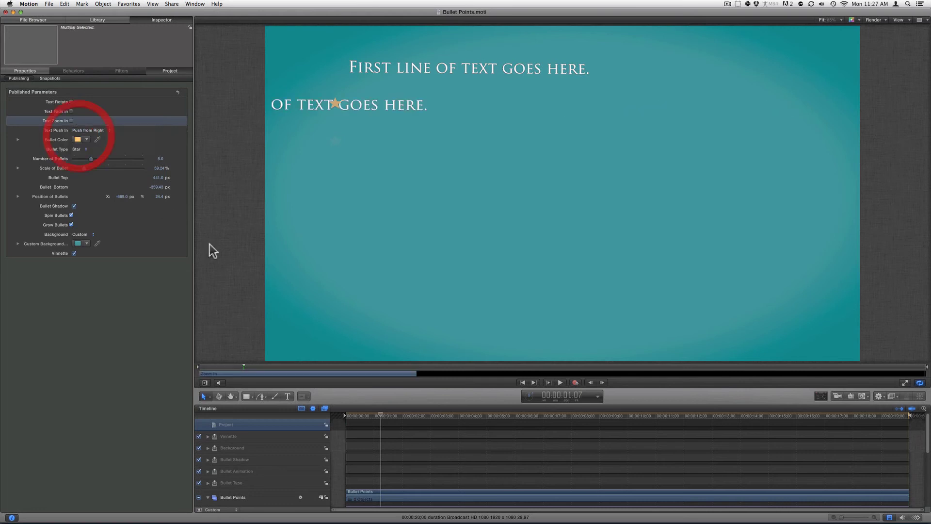
pyautogui.click(80, 129)
pyautogui.click(82, 136)
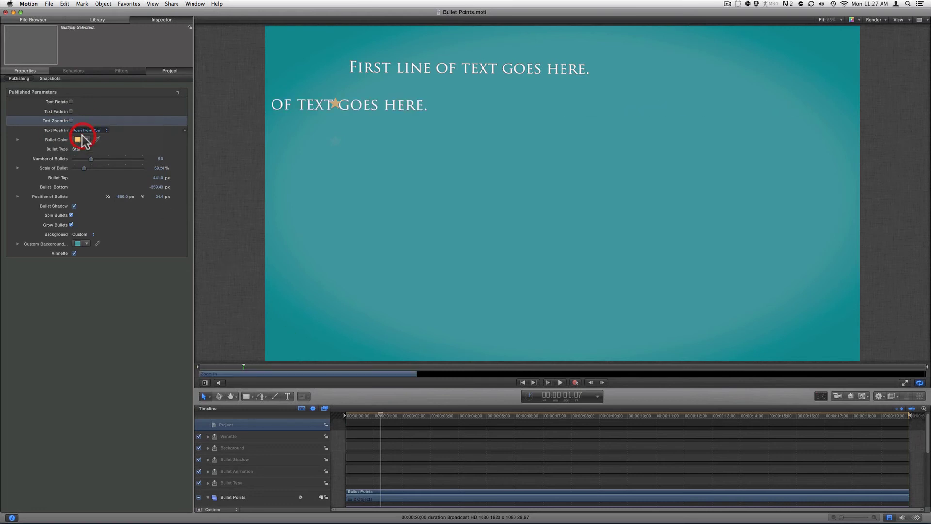
pyautogui.click(86, 130)
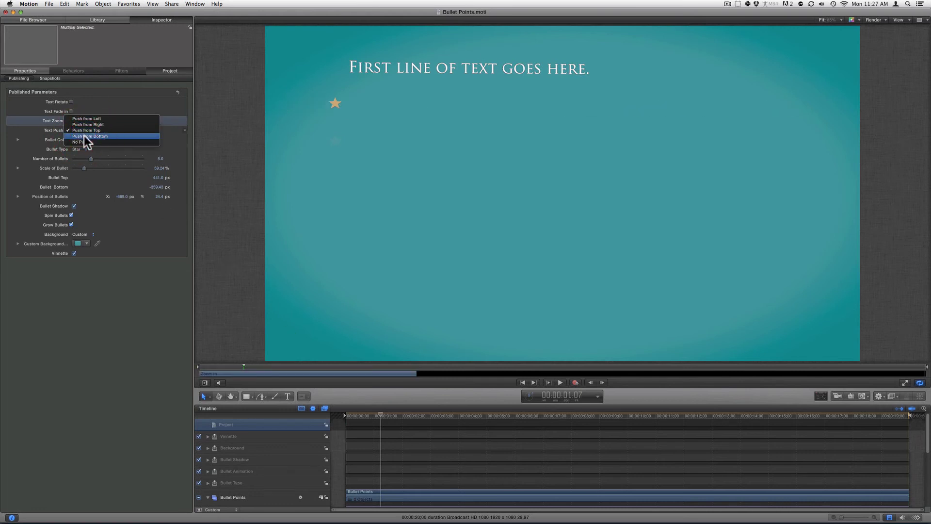
pyautogui.click(84, 137)
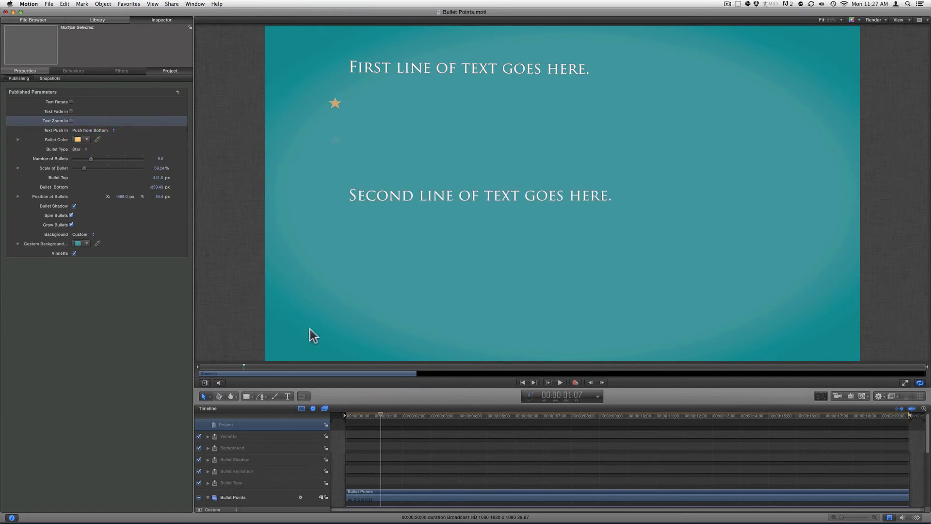
# - Turn Text Fade In back on and scrub to preview the second line fading in
pyautogui.moveTo(377, 415)
pyautogui.mouseDown()
pyautogui.moveTo(370, 416)
pyautogui.moveTo(383, 416)
pyautogui.mouseUp()
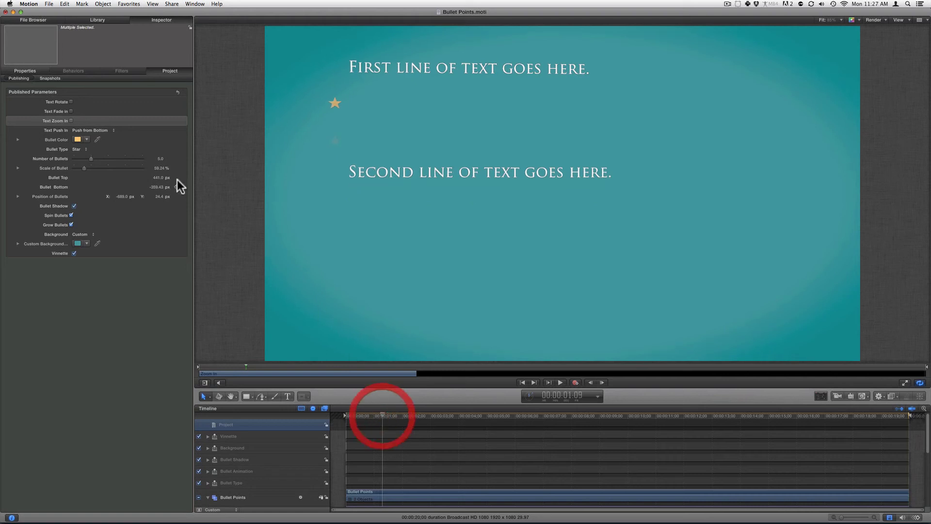
pyautogui.click(71, 110)
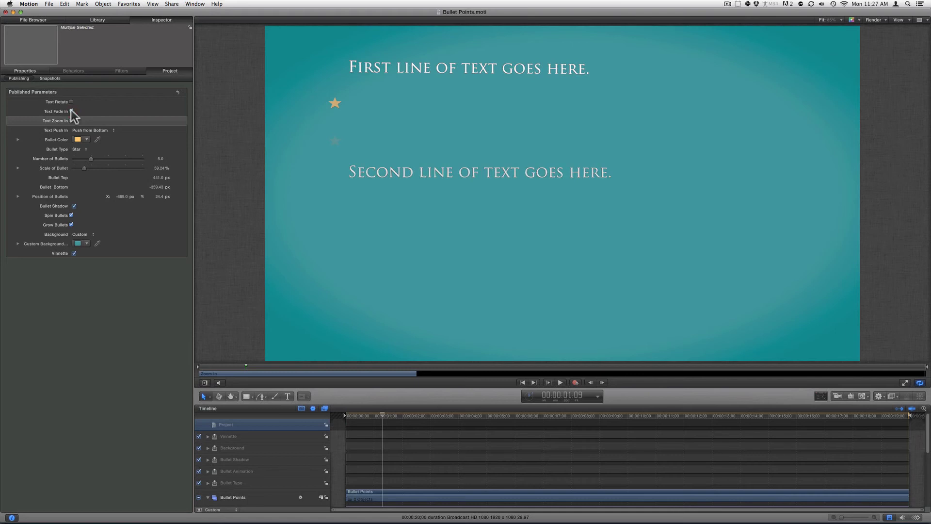
pyautogui.moveTo(383, 415)
pyautogui.mouseDown()
pyautogui.moveTo(368, 415)
pyautogui.moveTo(390, 415)
pyautogui.mouseUp()
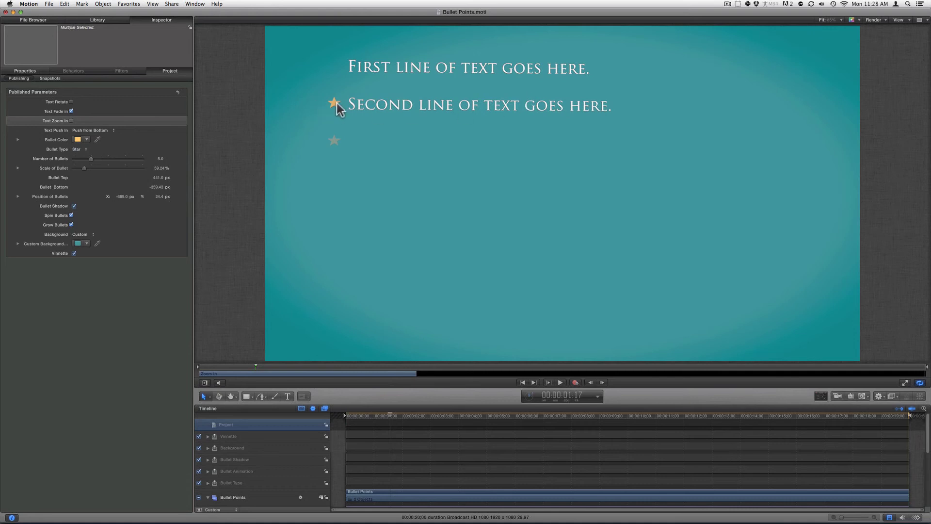
# - Change the Bullet Color from orange to red in the colour wheel
pyautogui.click(77, 140)
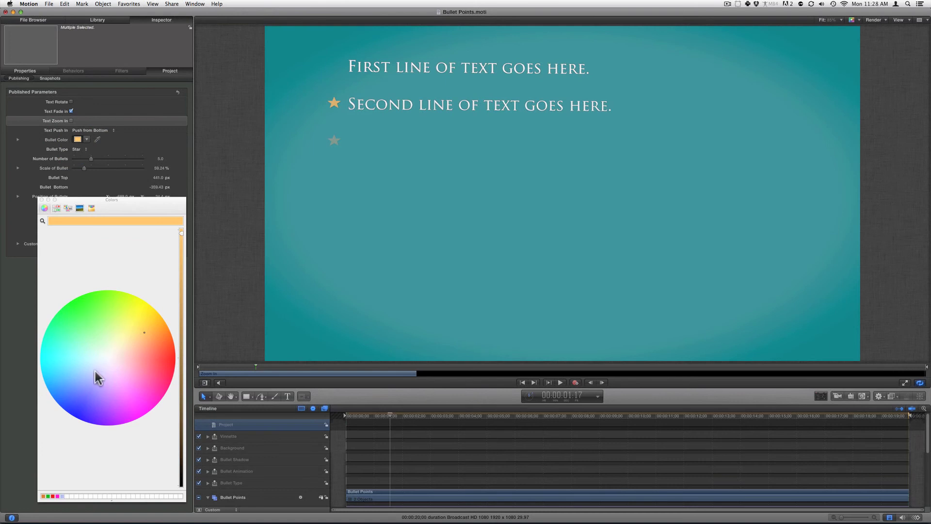
pyautogui.click(75, 355)
pyautogui.moveTo(160, 367); pyautogui.dragTo(173, 363)
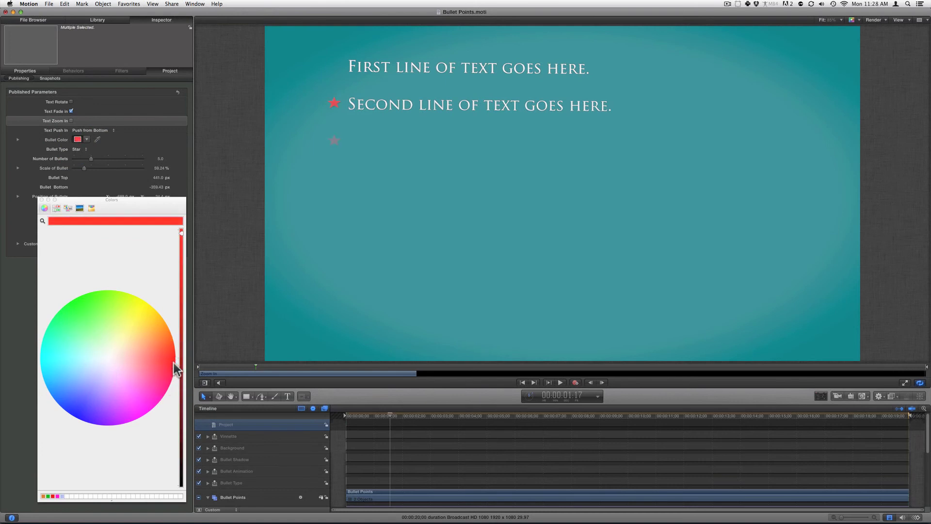
pyautogui.click(41, 199)
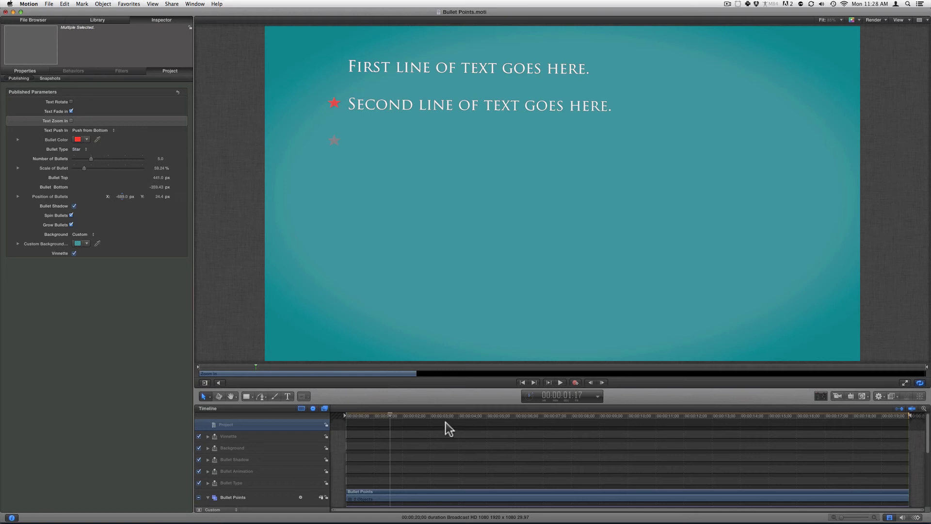
pyautogui.moveTo(439, 420); pyautogui.dragTo(478, 415)
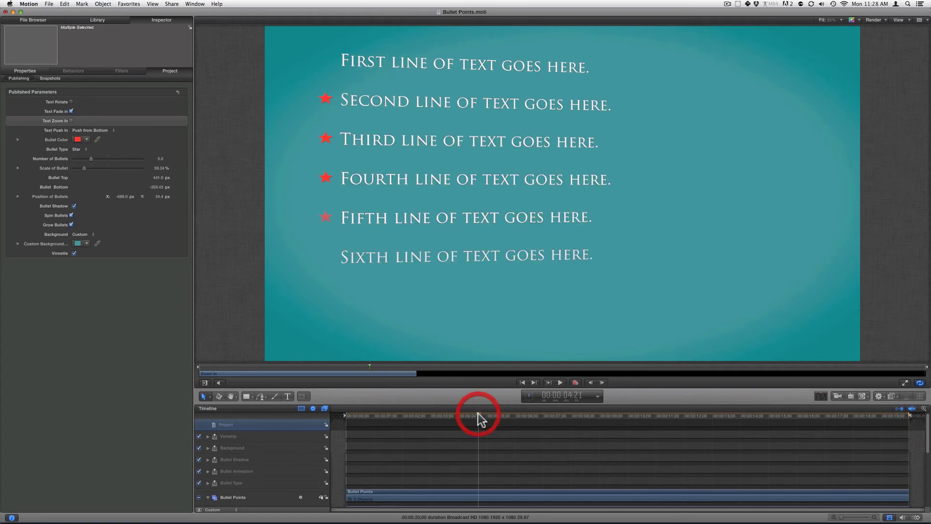
# - Set Bullet Type to Diamond and scrub ahead to reveal the seventh line
pyautogui.click(78, 149)
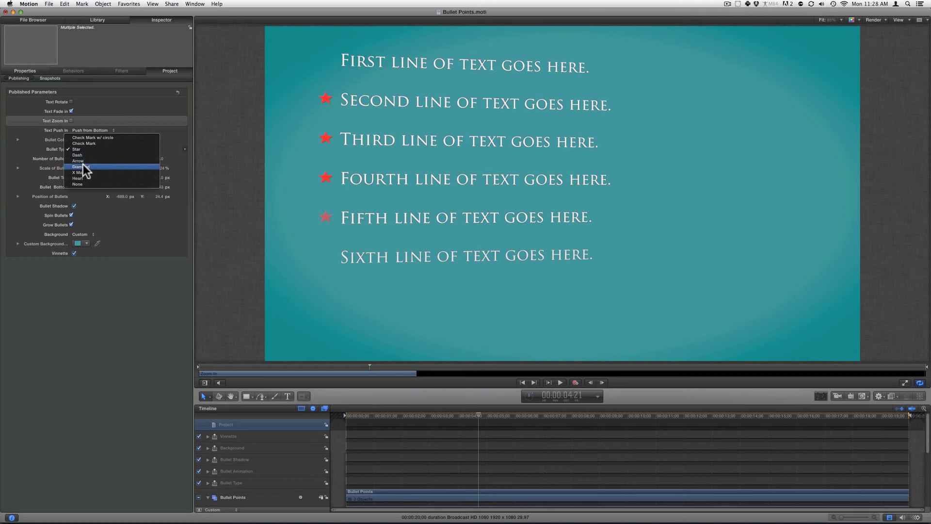
pyautogui.click(83, 167)
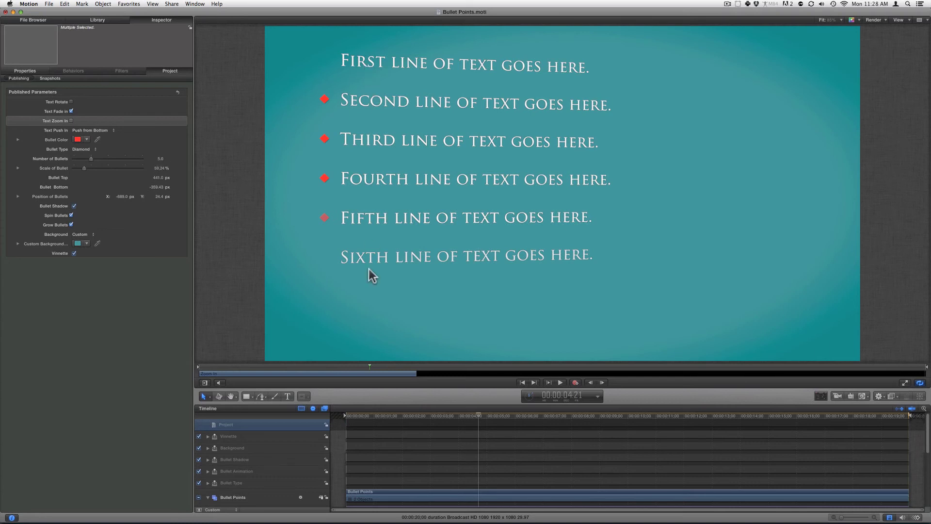
pyautogui.moveTo(493, 416); pyautogui.dragTo(514, 416)
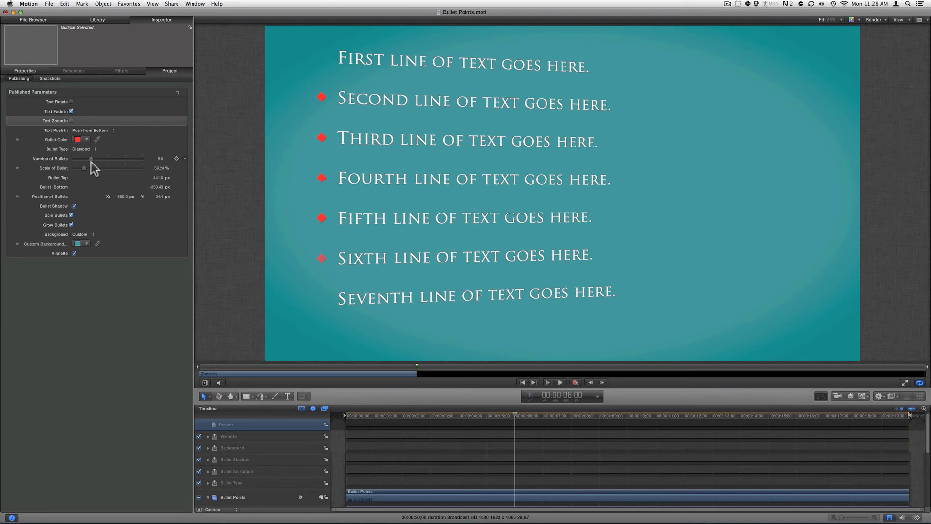
# - Set 7 bullets, resize them, set Bullet Top 792 and Bottom -685.43, and shift them beside the text
pyautogui.moveTo(91, 159); pyautogui.dragTo(97, 160)
pyautogui.moveTo(85, 167); pyautogui.dragTo(82, 168)
pyautogui.moveTo(160, 182); pyautogui.dragTo(158, 179)
pyautogui.moveTo(158, 178); pyautogui.dragTo(158, 179)
pyautogui.moveTo(155, 188); pyautogui.dragTo(155, 188)
pyautogui.moveTo(156, 187); pyautogui.dragTo(156, 188)
pyautogui.moveTo(123, 197); pyautogui.dragTo(122, 196)
pyautogui.moveTo(121, 195); pyautogui.dragTo(159, 197)
# - Compare the bullet shadow off and on, turn off Spin Bullets, and play back the animation
pyautogui.click(74, 205)
pyautogui.click(74, 206)
pyautogui.click(71, 215)
pyautogui.moveTo(513, 415); pyautogui.dragTo(590, 405)
pyautogui.press('space')
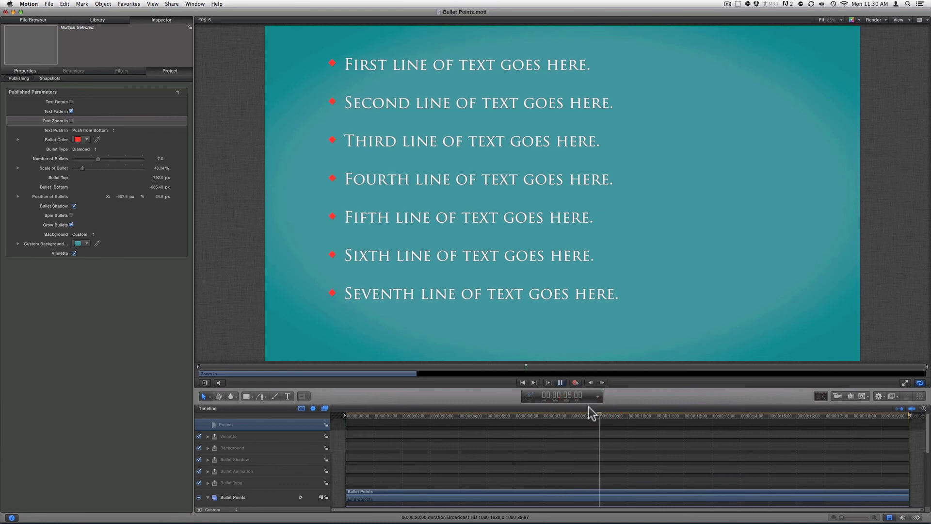
# - Scrub the timeline to compare Spin Bullets, then switch the bullet grow animation off
pyautogui.moveTo(587, 410); pyautogui.dragTo(488, 413)
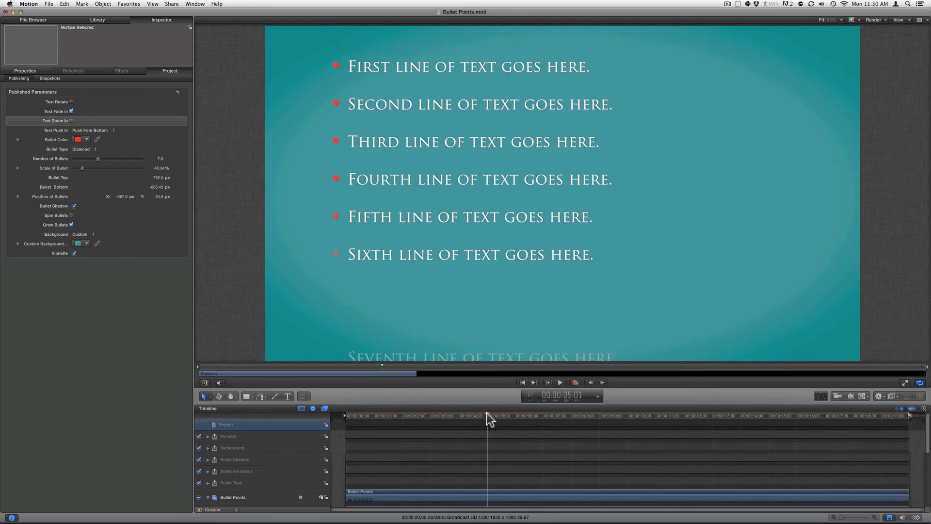
pyautogui.click(71, 215)
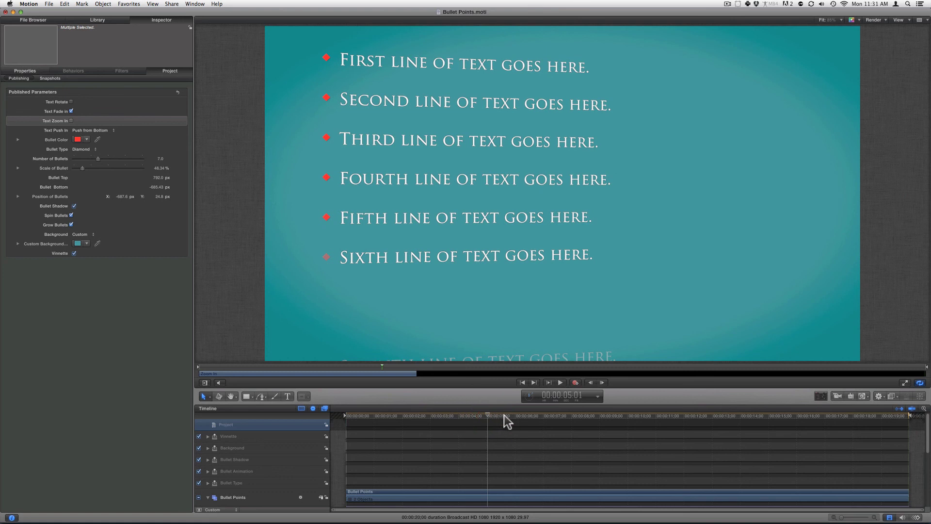
pyautogui.moveTo(508, 415); pyautogui.dragTo(545, 416)
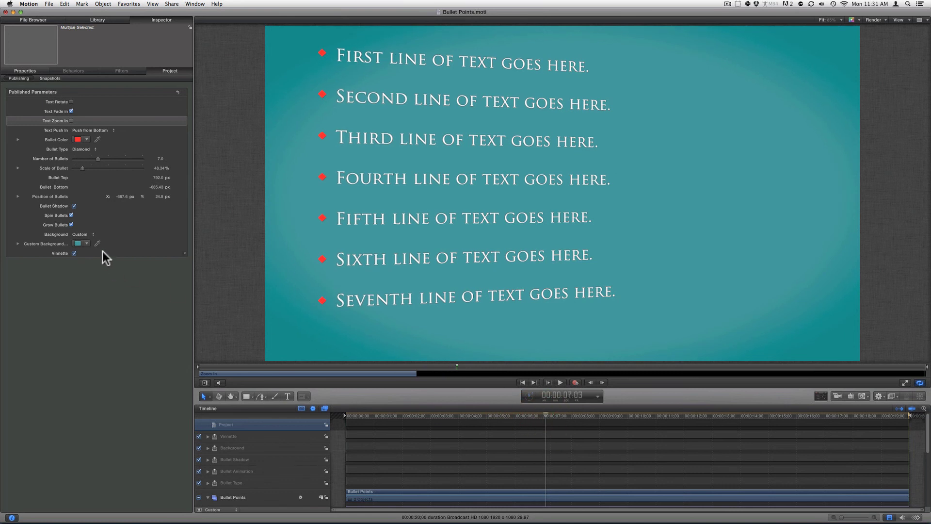
pyautogui.click(71, 215)
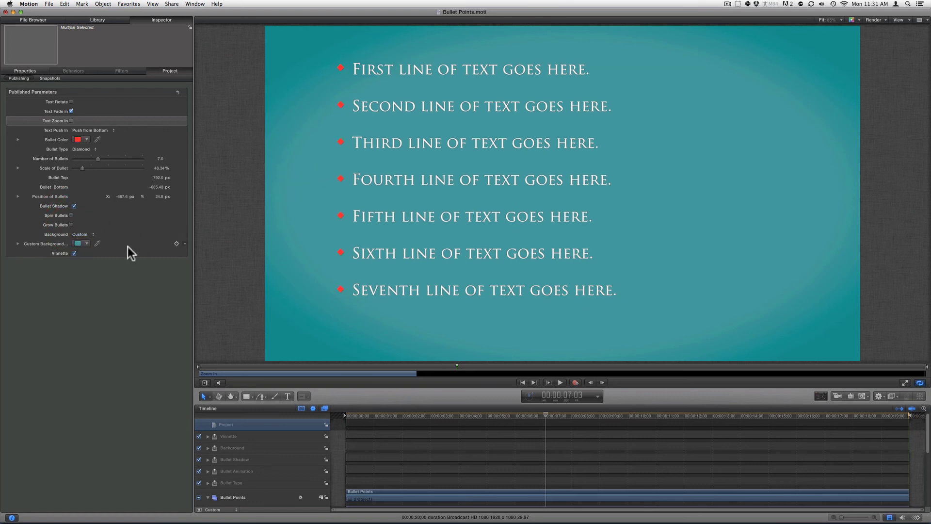
pyautogui.click(89, 234)
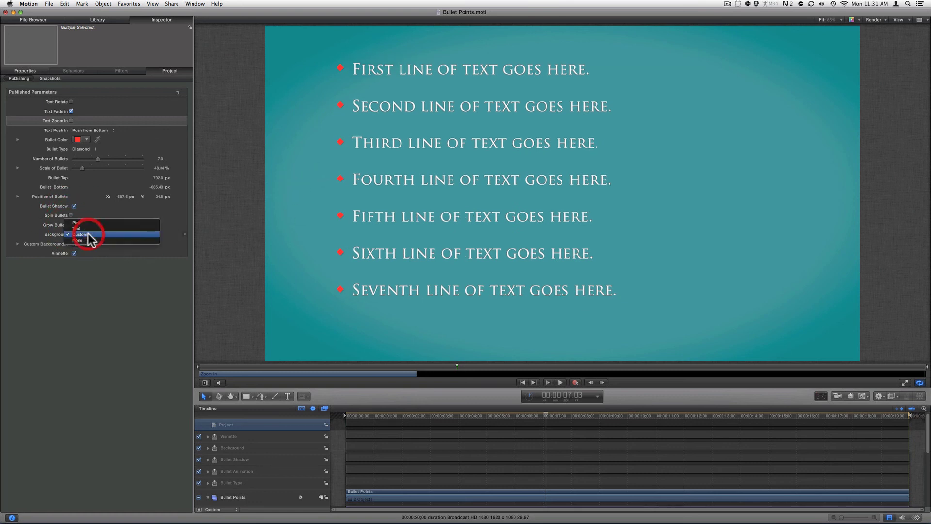
# - Preview the Teal and Pink backgrounds, then set a Custom background in a muted red
pyautogui.click(84, 231)
pyautogui.click(84, 234)
pyautogui.click(82, 236)
pyautogui.click(82, 235)
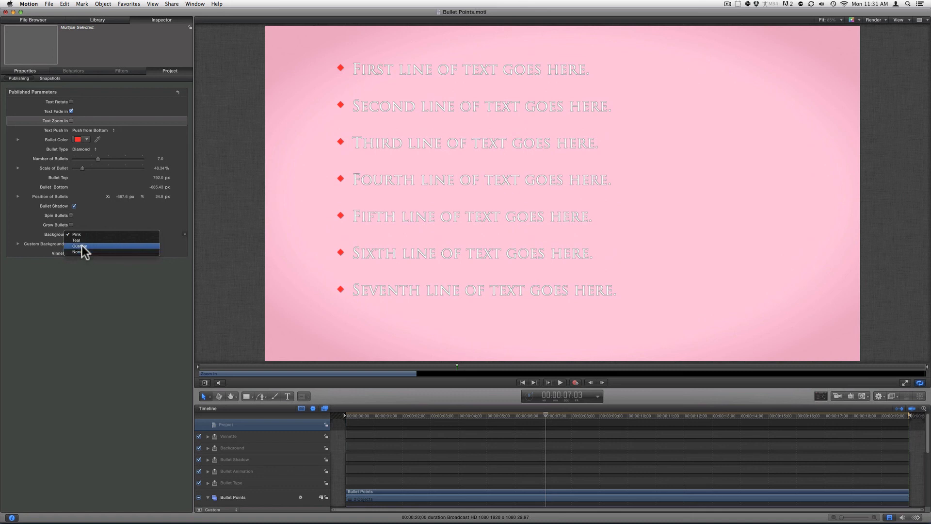
pyautogui.click(81, 246)
pyautogui.click(77, 243)
pyautogui.moveTo(118, 313)
pyautogui.mouseDown()
pyautogui.moveTo(130, 309)
pyautogui.moveTo(154, 328)
pyautogui.moveTo(110, 365)
pyautogui.moveTo(136, 356)
pyautogui.mouseUp()
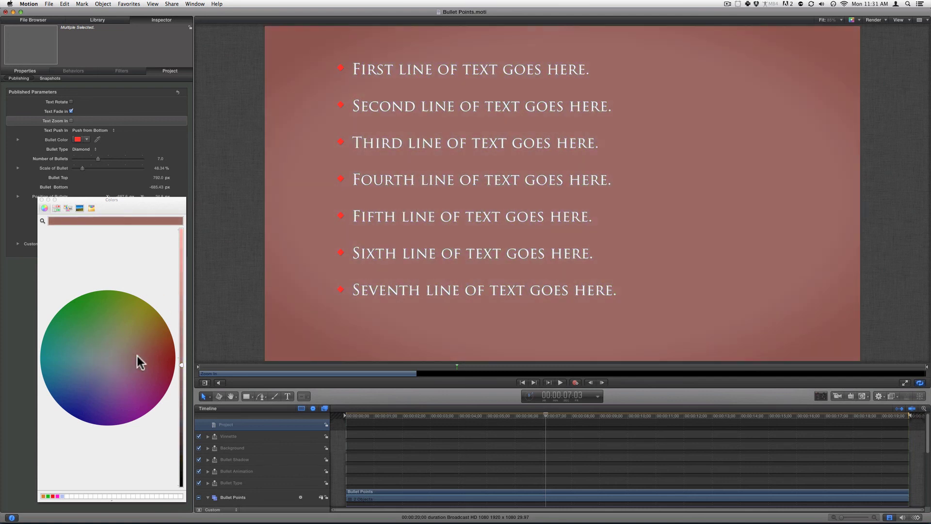
# - Close the colour picker and compare Vignette off and on, leaving the dark edges on
pyautogui.click(42, 200)
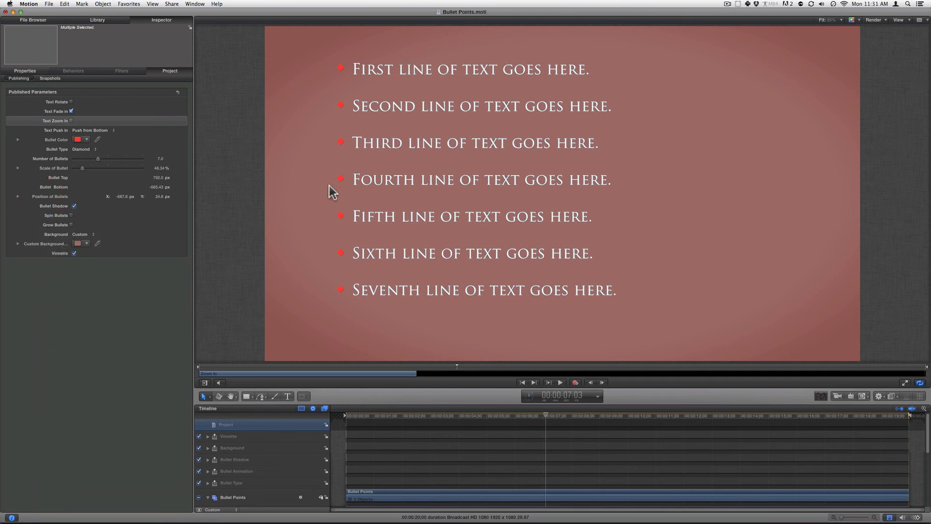
pyautogui.click(74, 253)
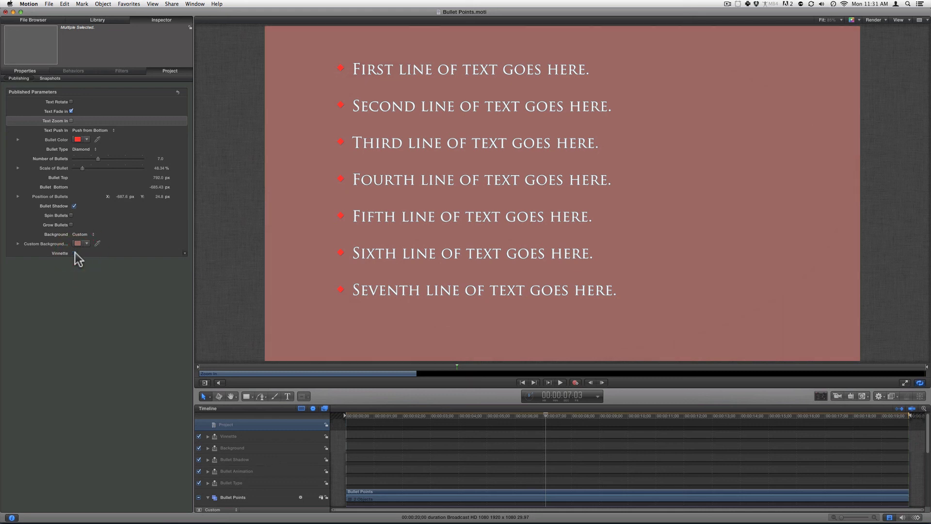
pyautogui.click(74, 253)
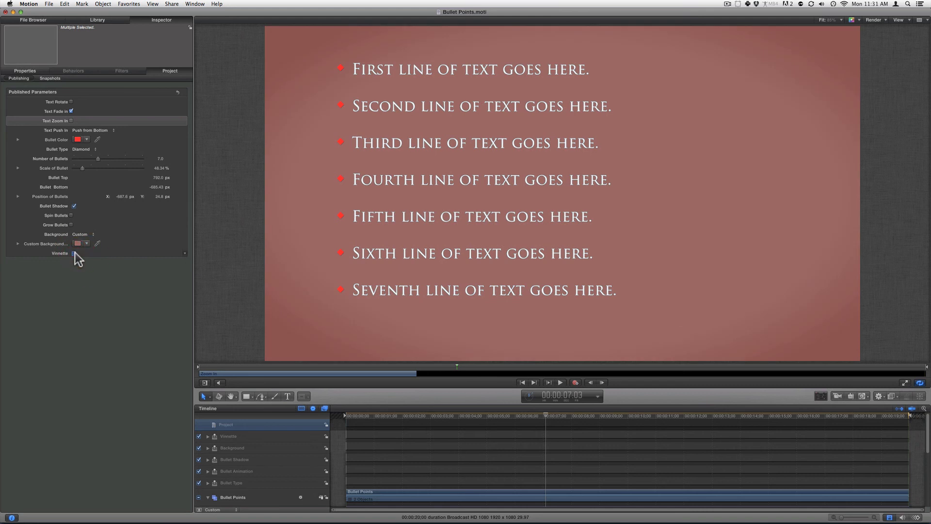
pyautogui.click(74, 253)
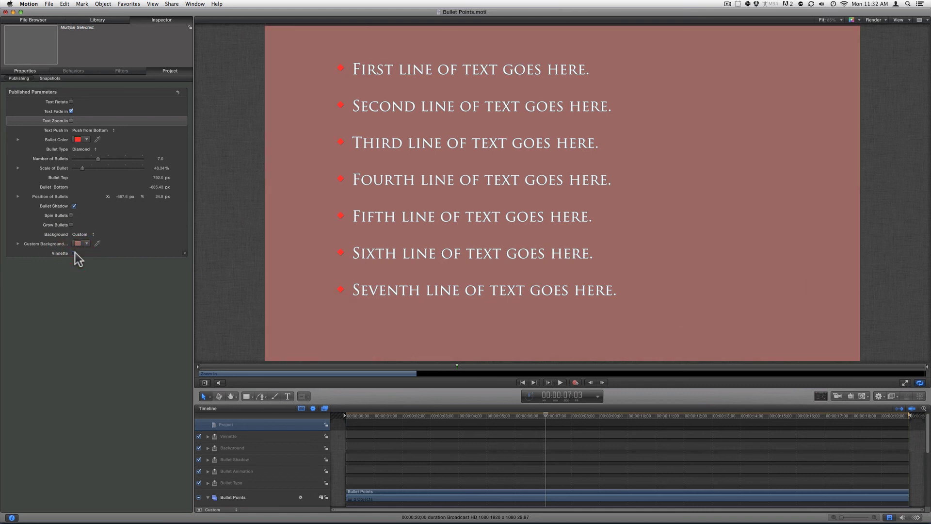
pyautogui.click(75, 252)
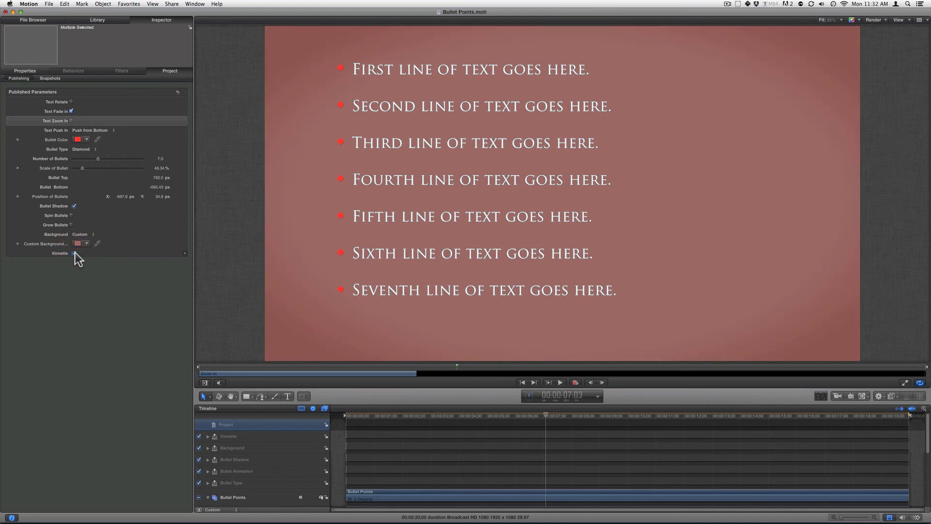
# - Edit the seven bullet text lines and show their face, outline, glow and shadow style settings
pyautogui.doubleClick(383, 70)
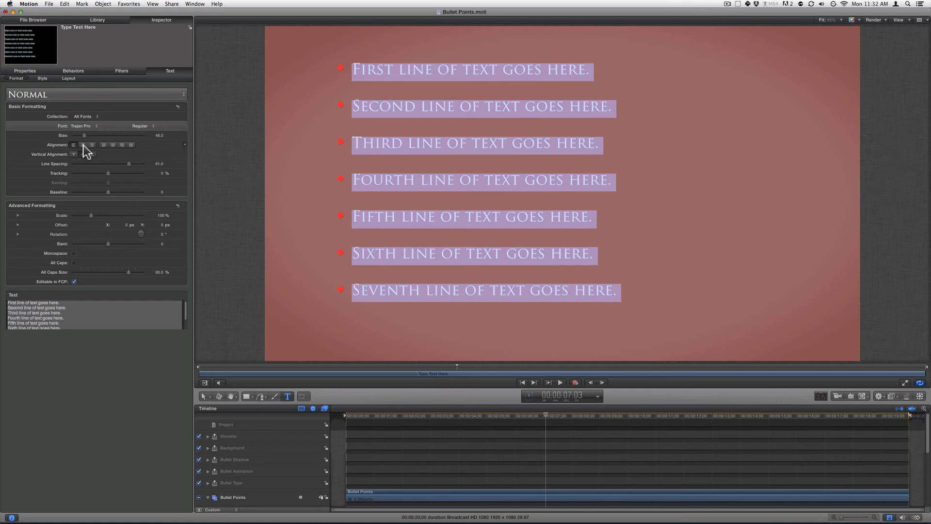
pyautogui.click(42, 78)
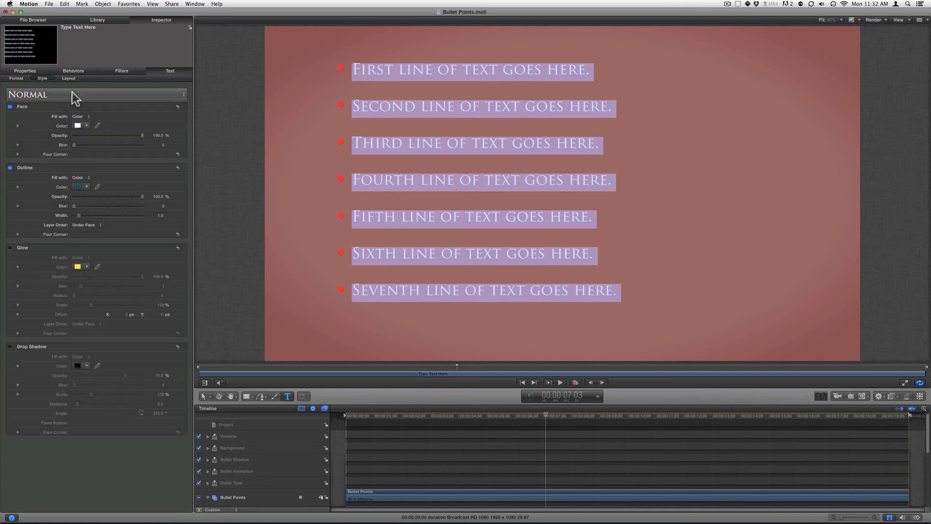